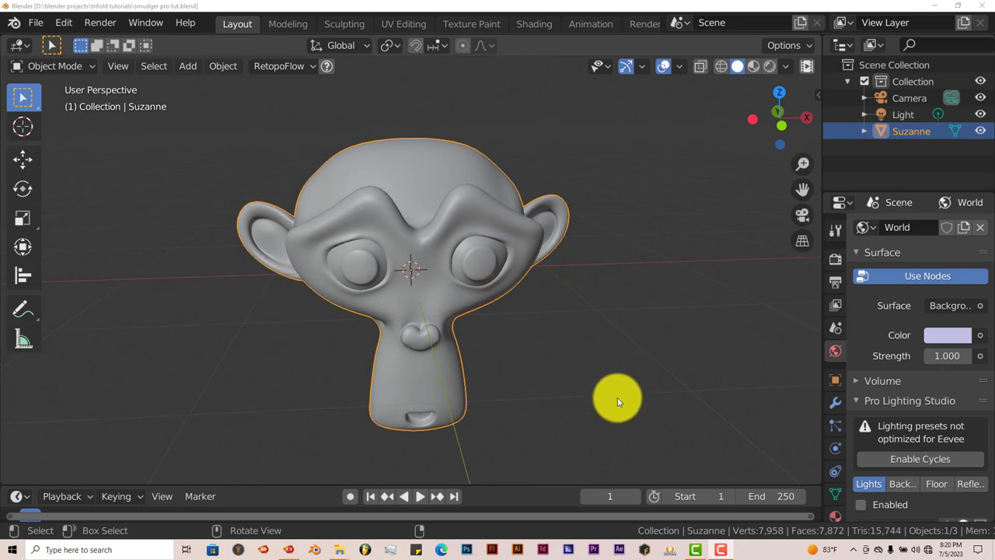
Step: Check in File Explorer that SMR_Files_V4 holds droplets, dust, scratch and smudge folders
{"action": "middle_click_drag", "start_coordinate": [609, 399], "coordinate": [590, 404]}
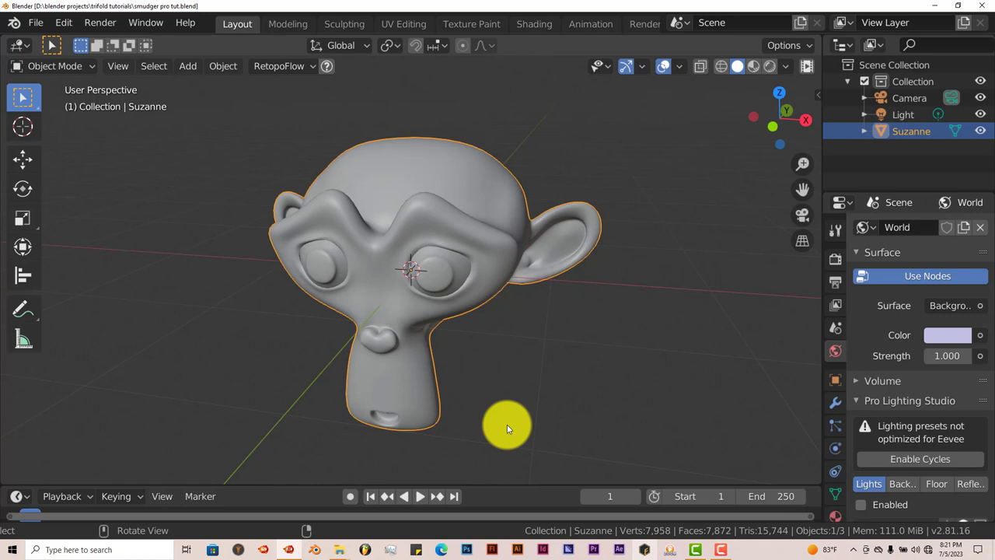
{"action": "middle_click_drag", "start_coordinate": [601, 400], "coordinate": [583, 390]}
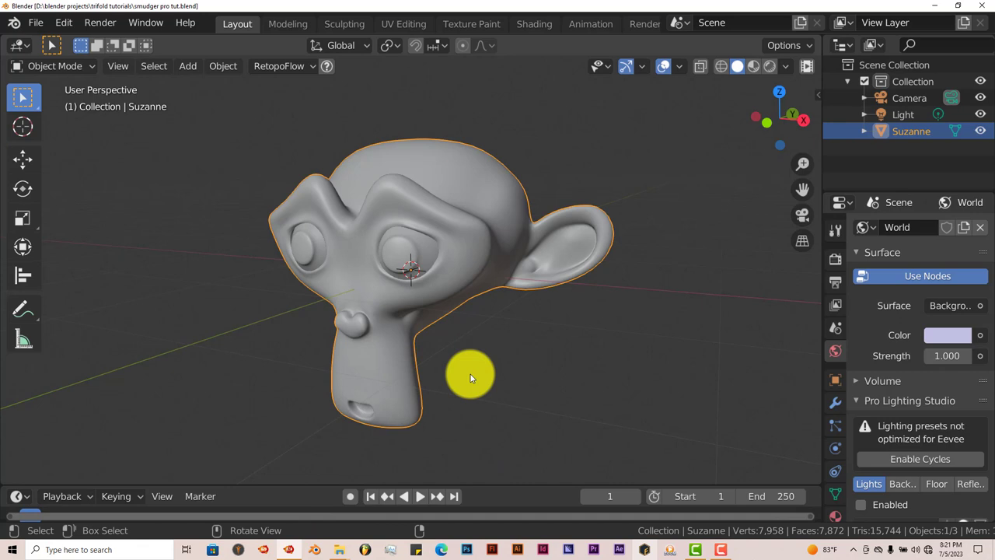
{"action": "mouse_move", "coordinate": [339, 551]}
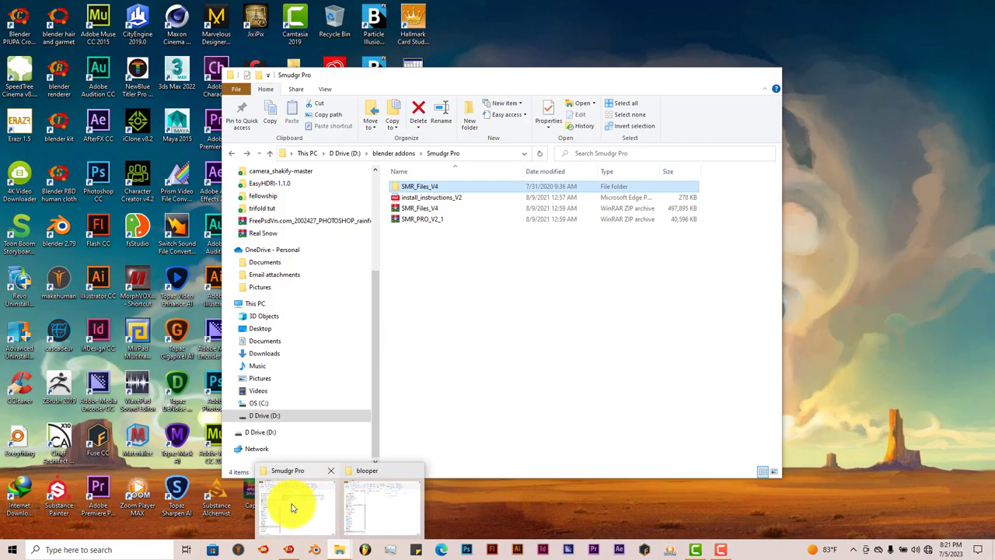
{"action": "left_click", "coordinate": [292, 508]}
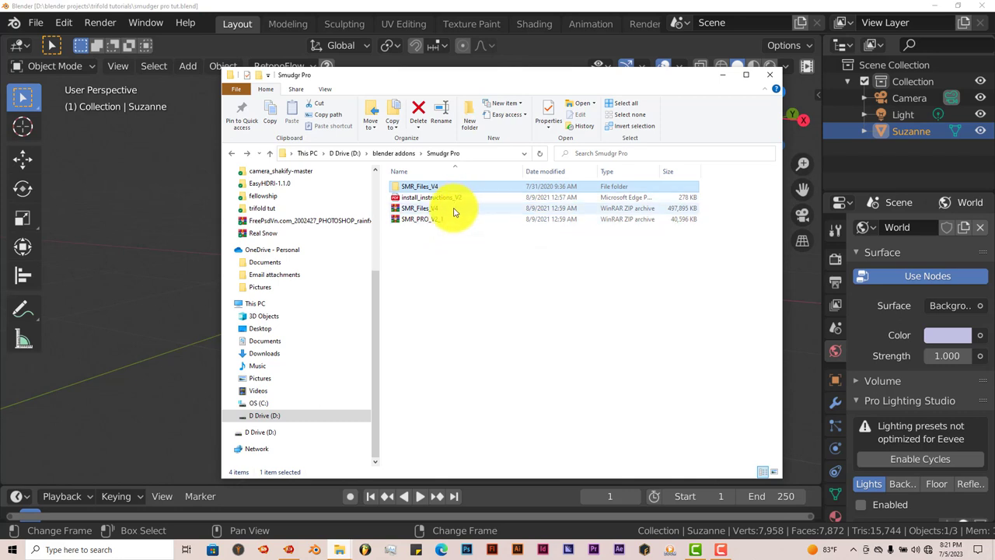
{"action": "double_click", "coordinate": [412, 187]}
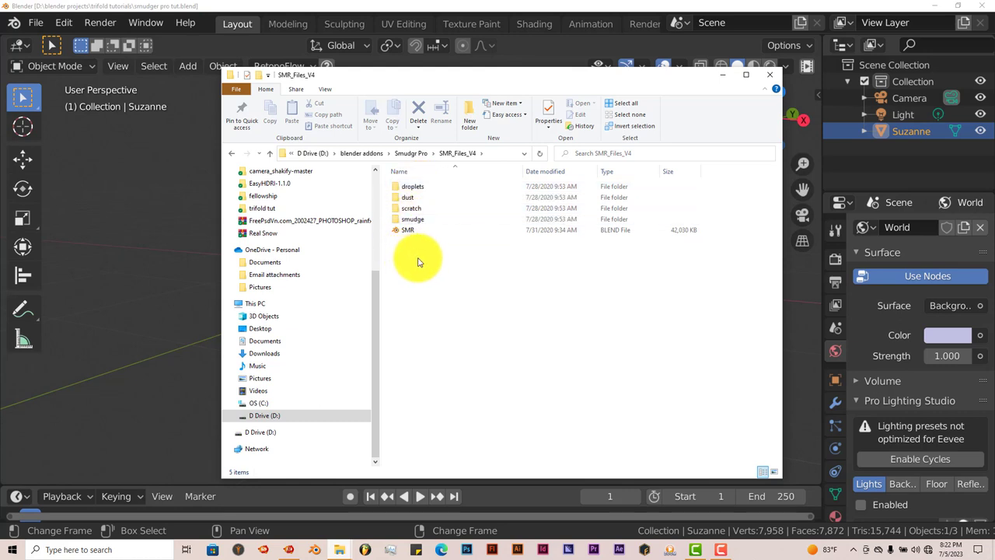
{"action": "key", "text": "alt+Up"}
Step: Open Blender's Add-ons preferences and filter the list with 'sm' to find SMUDGR Pro
{"action": "left_click", "coordinate": [65, 23]}
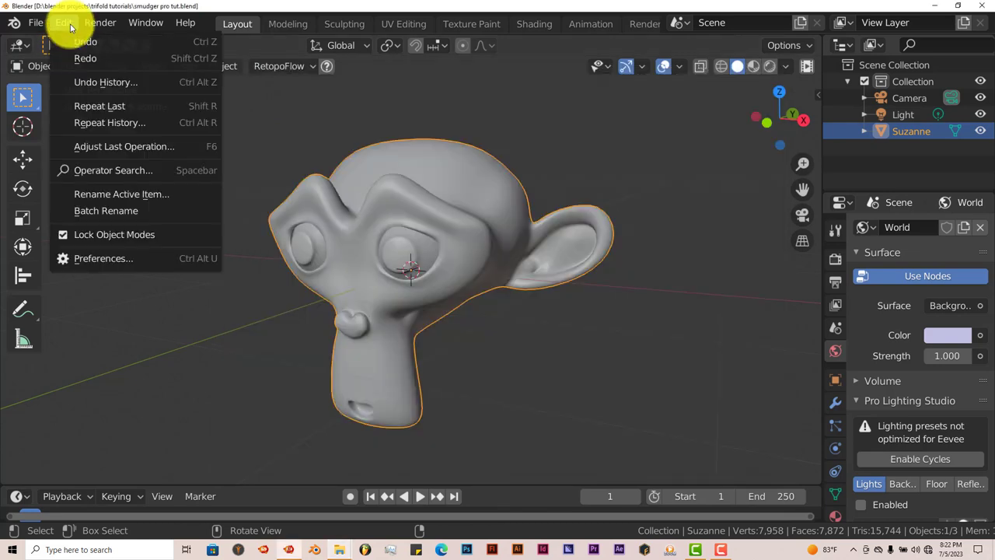
{"action": "left_click", "coordinate": [104, 258]}
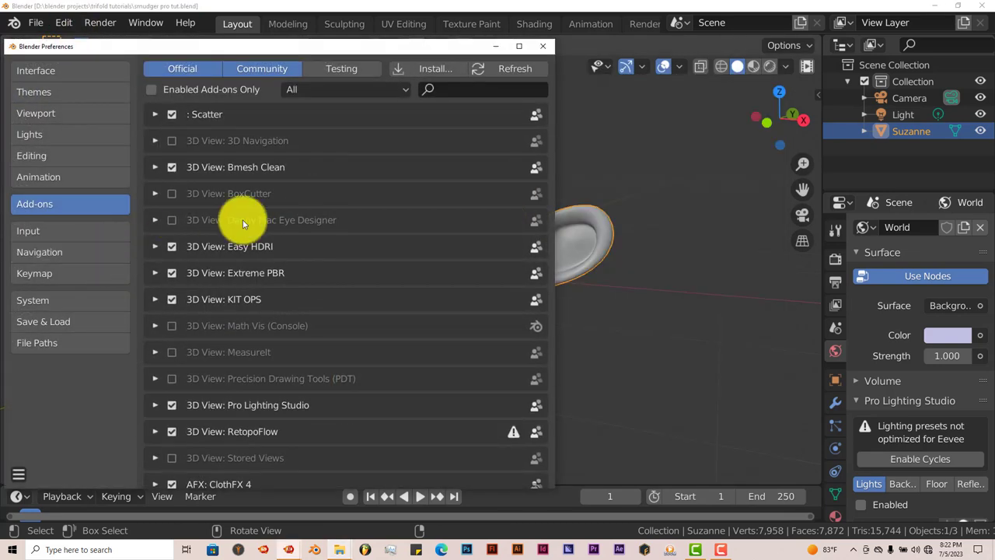
{"action": "left_click", "coordinate": [448, 71]}
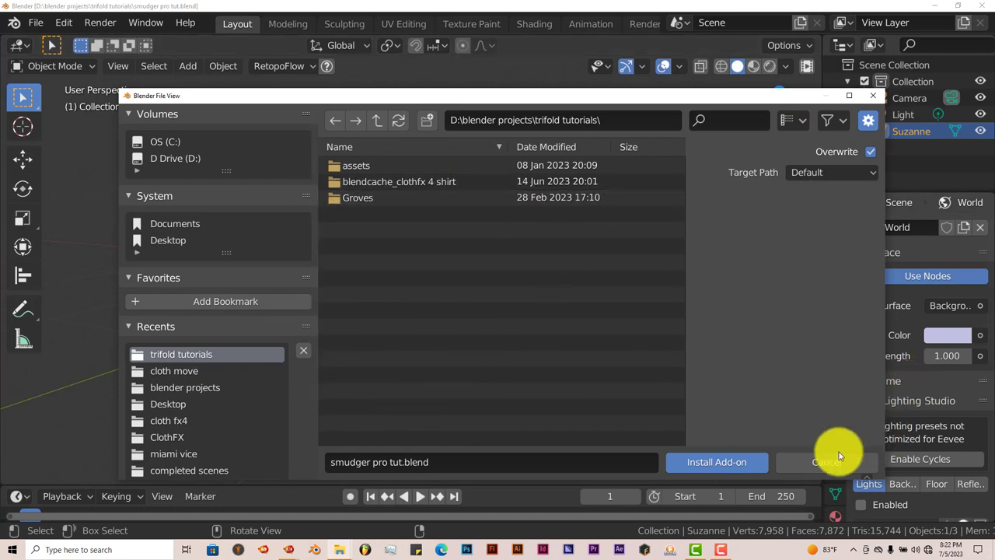
{"action": "left_click", "coordinate": [873, 96]}
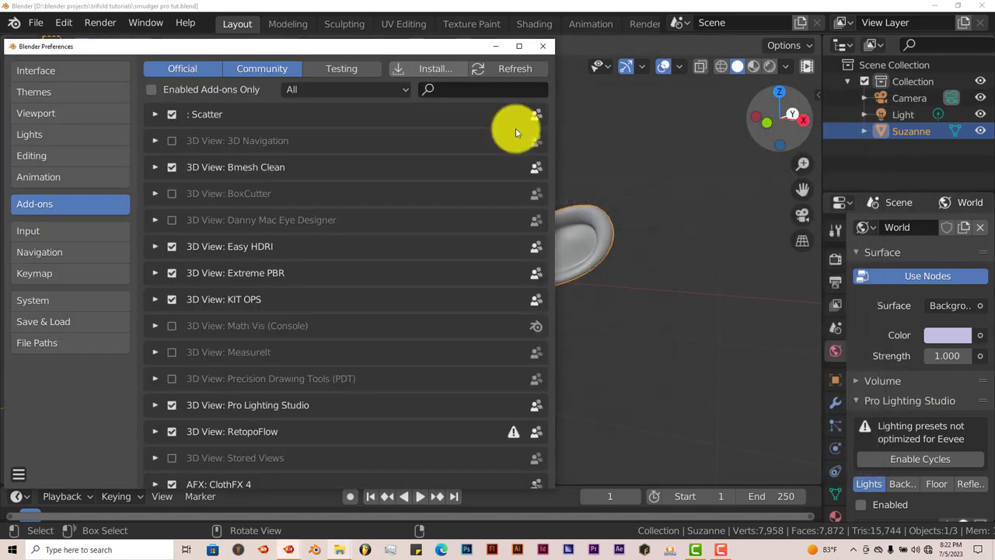
{"action": "left_click", "coordinate": [449, 88]}
{"action": "type", "text": "sm"}
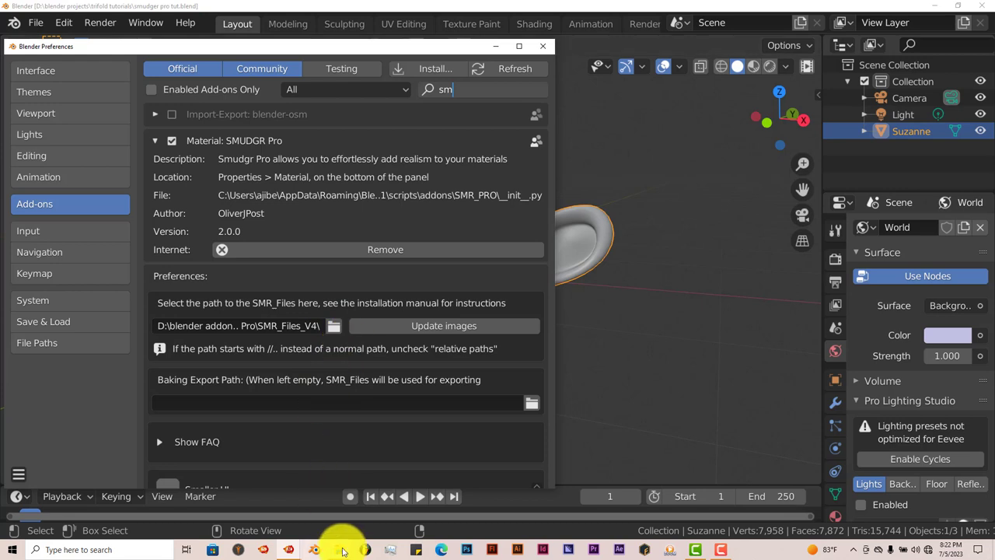
Step: Compare the add-on's SMR_Files path against the SMR_Files_V4 folder in File Explorer
{"action": "mouse_move", "coordinate": [342, 546]}
{"action": "left_click", "coordinate": [308, 519]}
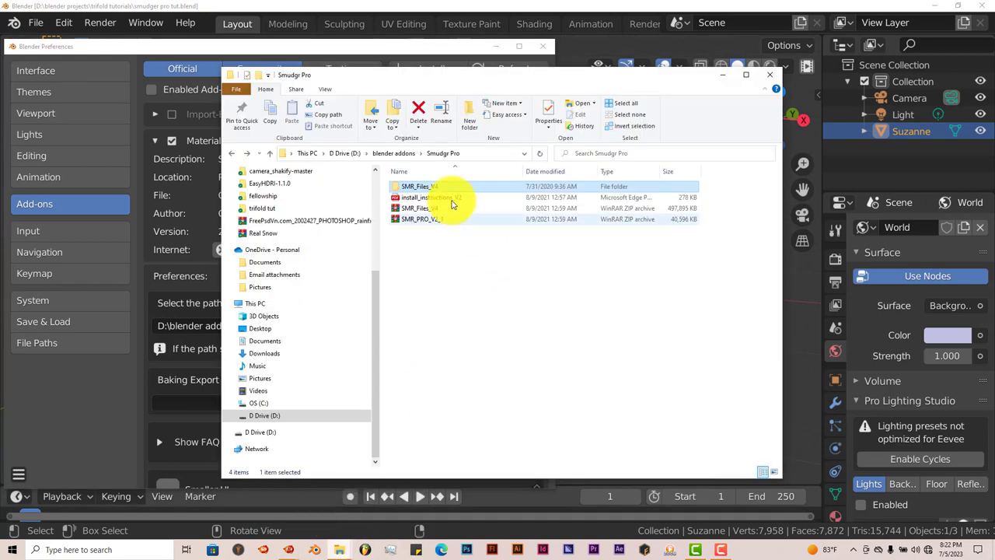
{"action": "left_click", "coordinate": [424, 187]}
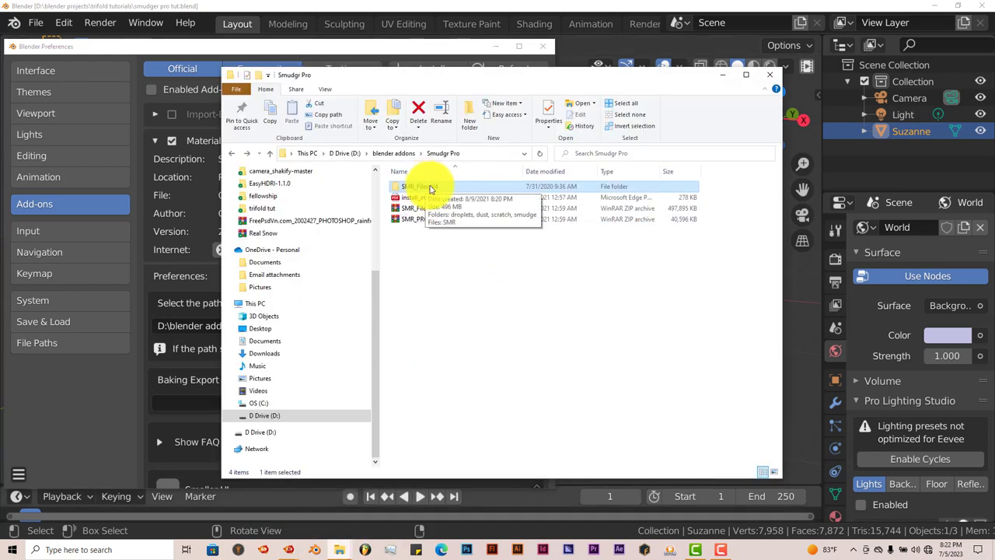
{"action": "left_click", "coordinate": [722, 75]}
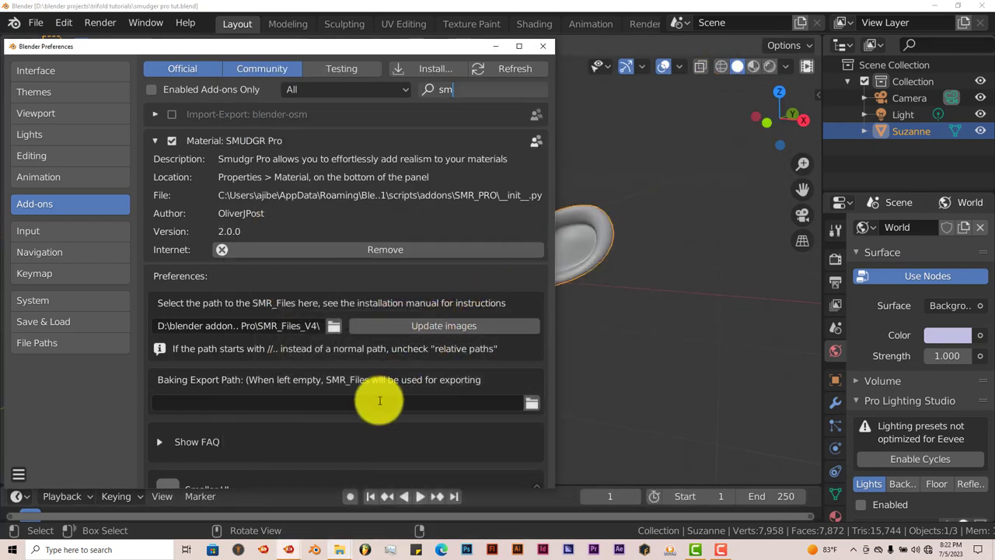
Step: Close Preferences, orbit to a near-front view of Suzanne and widen the Properties area
{"action": "left_click", "coordinate": [543, 46]}
{"action": "middle_click_drag", "start_coordinate": [541, 289], "coordinate": [439, 314]}
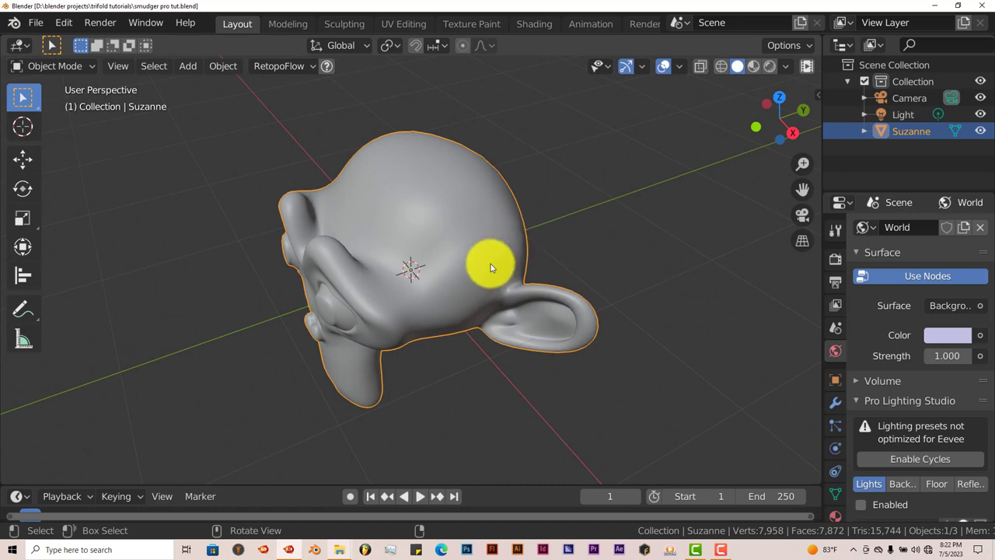
{"action": "middle_click_drag", "start_coordinate": [491, 268], "coordinate": [477, 302]}
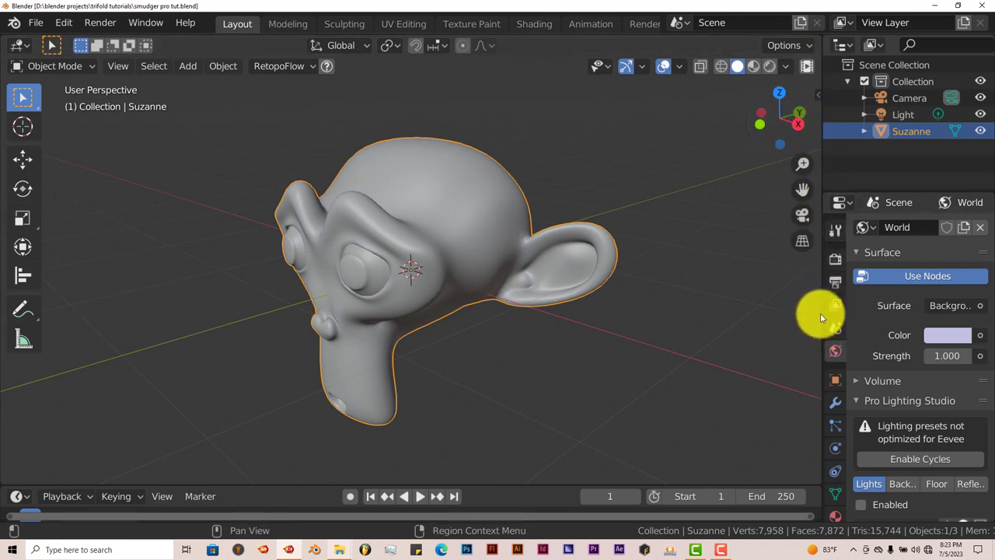
{"action": "left_click_drag", "start_coordinate": [822, 315], "coordinate": [781, 318]}
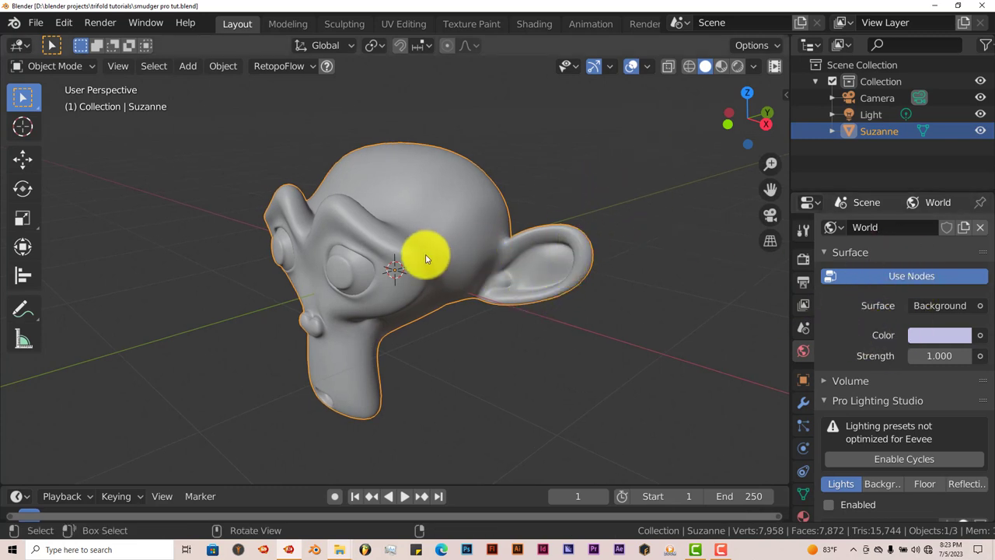
{"action": "middle_click_drag", "start_coordinate": [427, 258], "coordinate": [453, 274]}
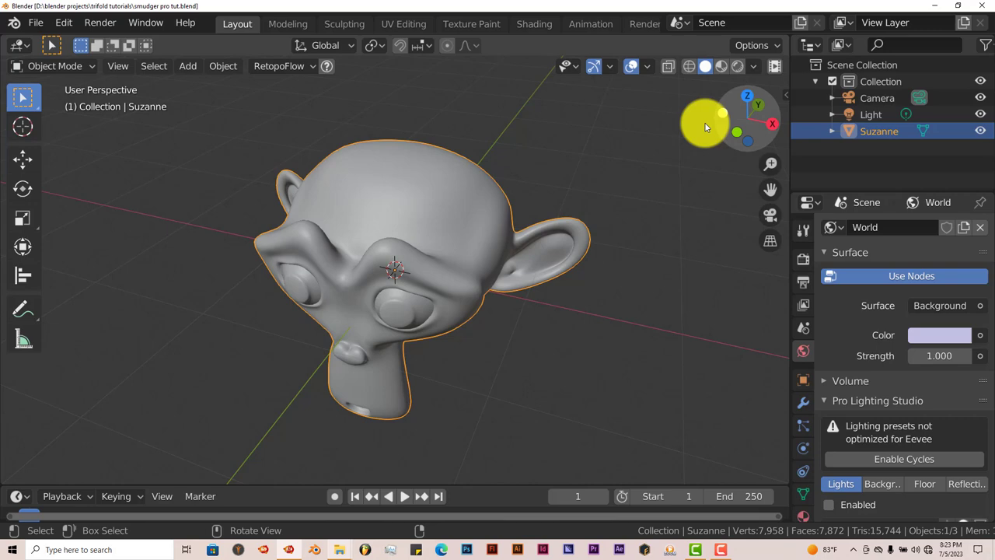
Step: Switch to rendered shading and give Suzanne a new Material.001 with a red Base Color
{"action": "left_click", "coordinate": [739, 68]}
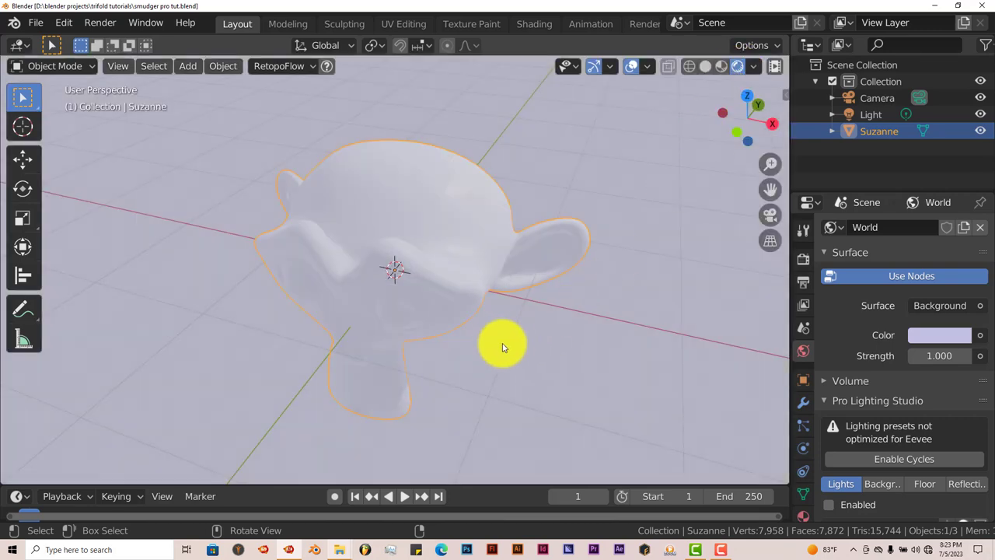
{"action": "middle_click_drag", "start_coordinate": [505, 344], "coordinate": [508, 318]}
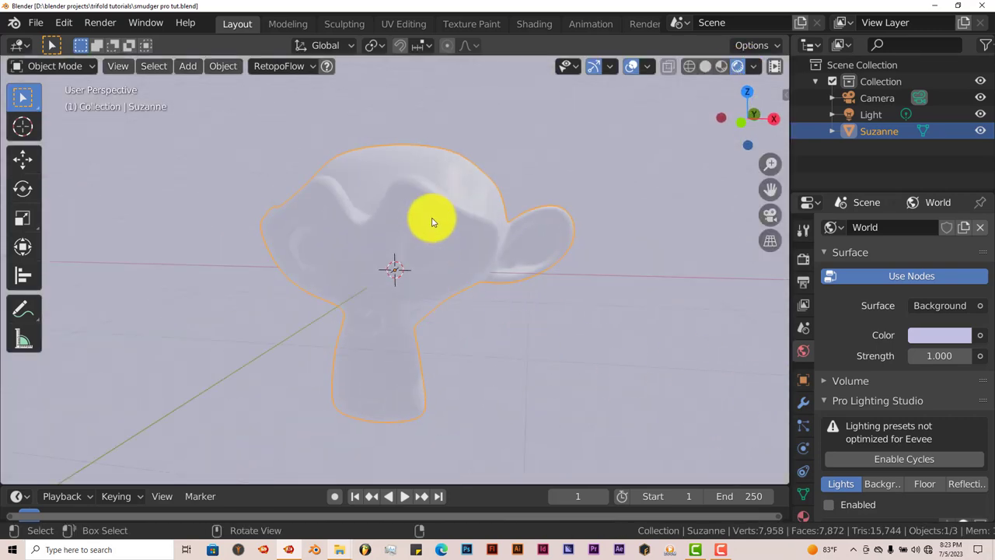
{"action": "left_click", "coordinate": [804, 514]}
{"action": "left_click", "coordinate": [900, 318]}
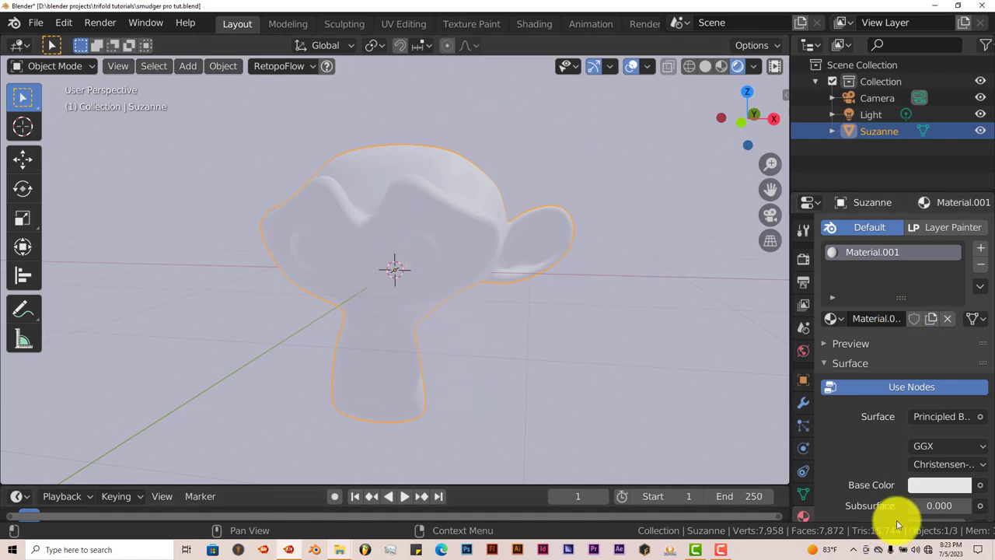
{"action": "left_click", "coordinate": [937, 484]}
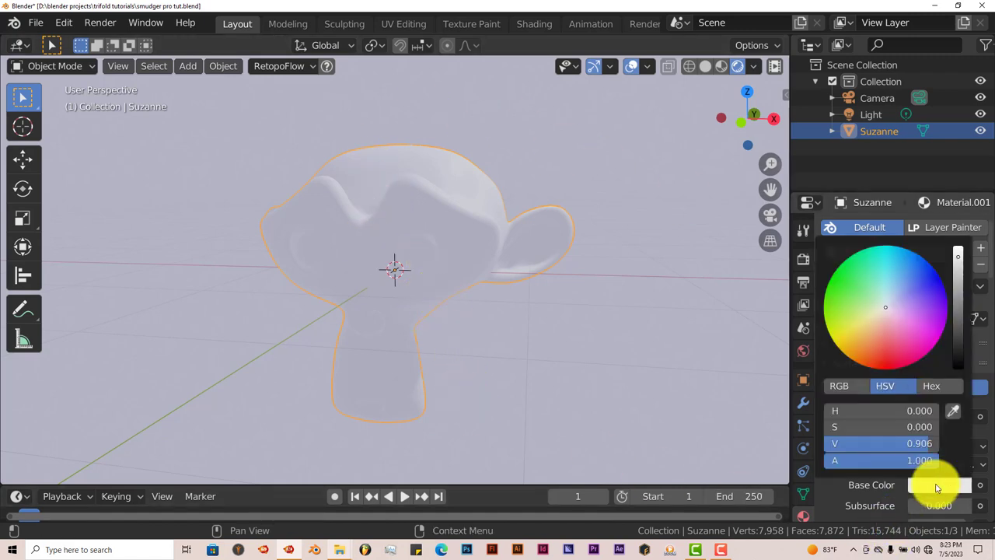
{"action": "left_click", "coordinate": [884, 359]}
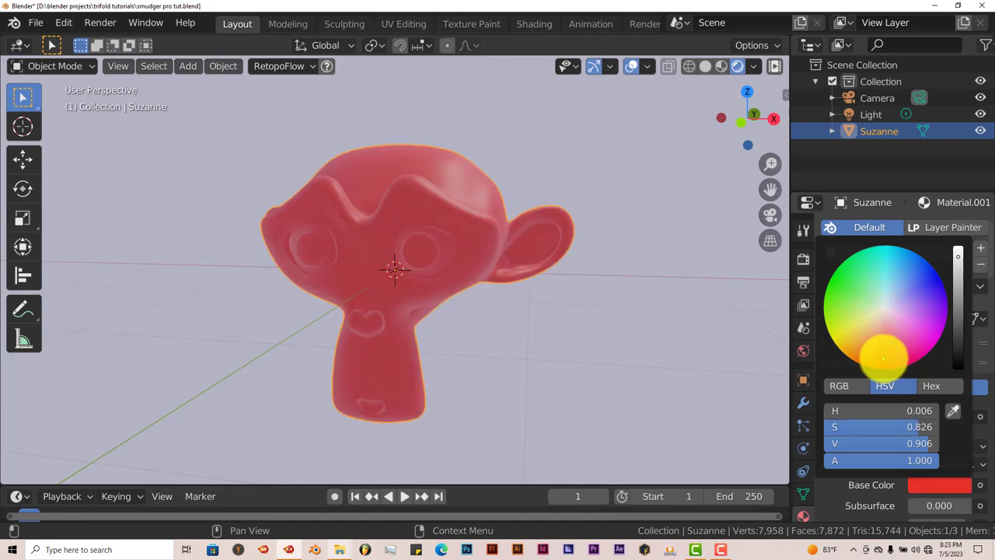
{"action": "left_click", "coordinate": [959, 272]}
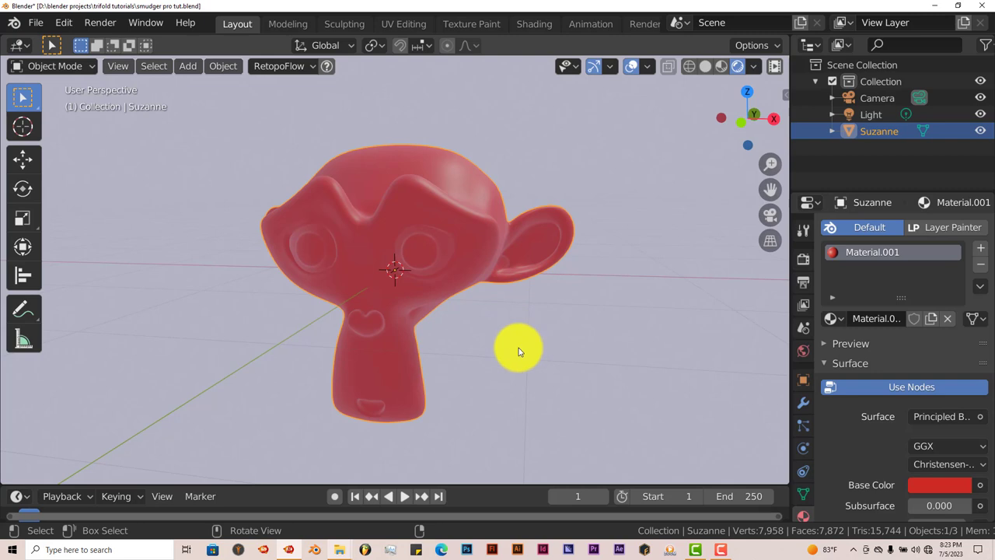
Step: Collapse the Surface and Settings panels and scroll down to Material.001's SMUDGR Pro panel
{"action": "middle_click_drag", "start_coordinate": [519, 347], "coordinate": [451, 333]}
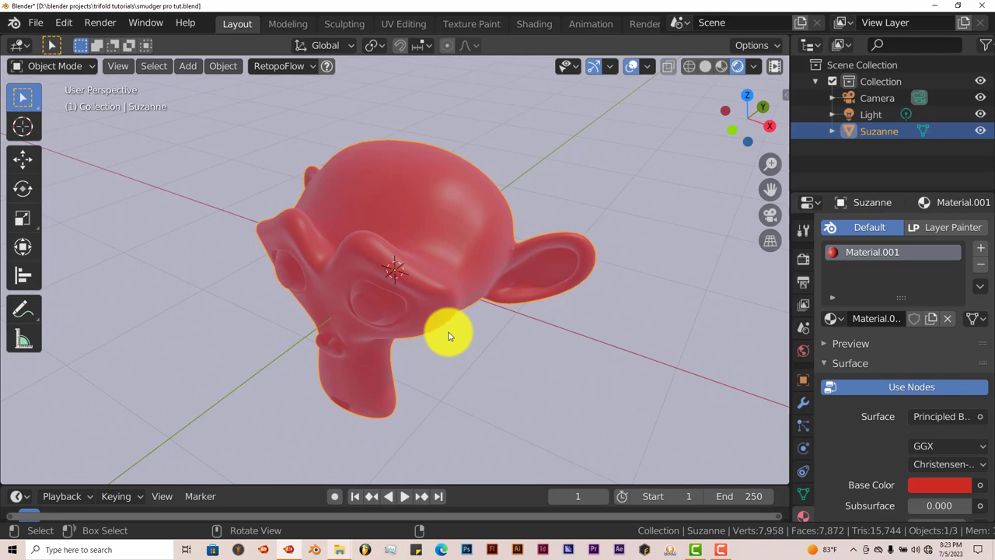
{"action": "middle_click_drag", "start_coordinate": [449, 332], "coordinate": [418, 334]}
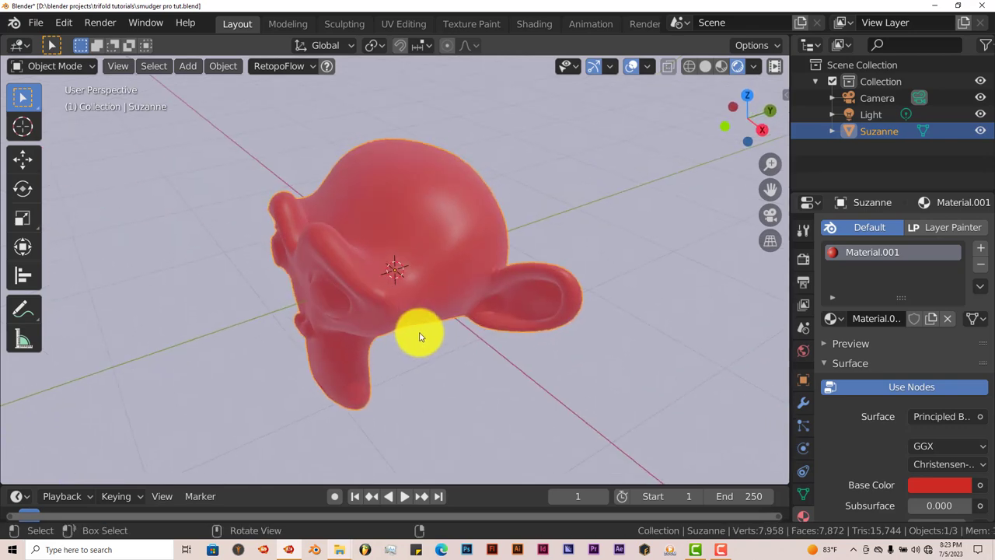
{"action": "scroll", "coordinate": [863, 402], "scroll_direction": "down", "scroll_amount": 3}
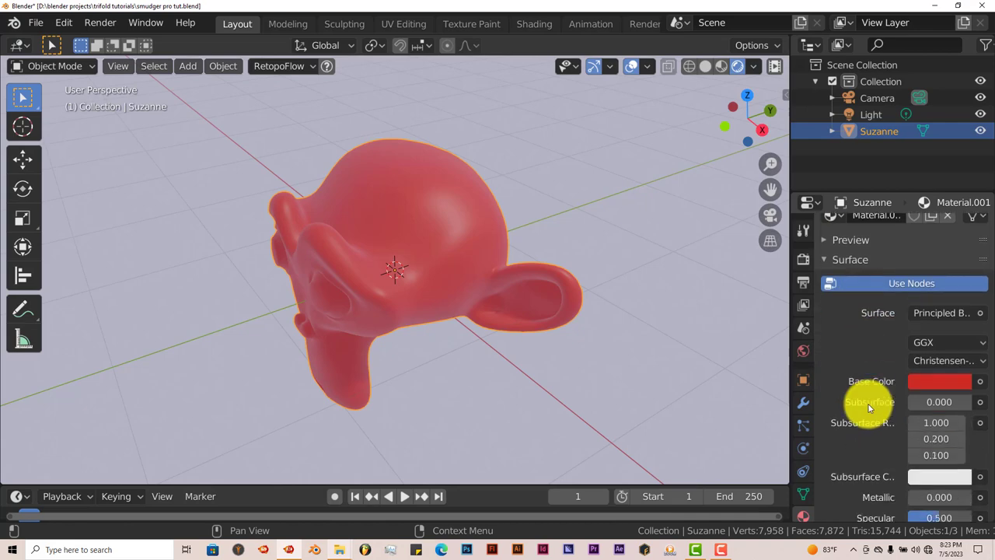
{"action": "scroll", "coordinate": [867, 405], "scroll_direction": "down", "scroll_amount": 4}
{"action": "scroll", "coordinate": [866, 406], "scroll_direction": "up", "scroll_amount": 6}
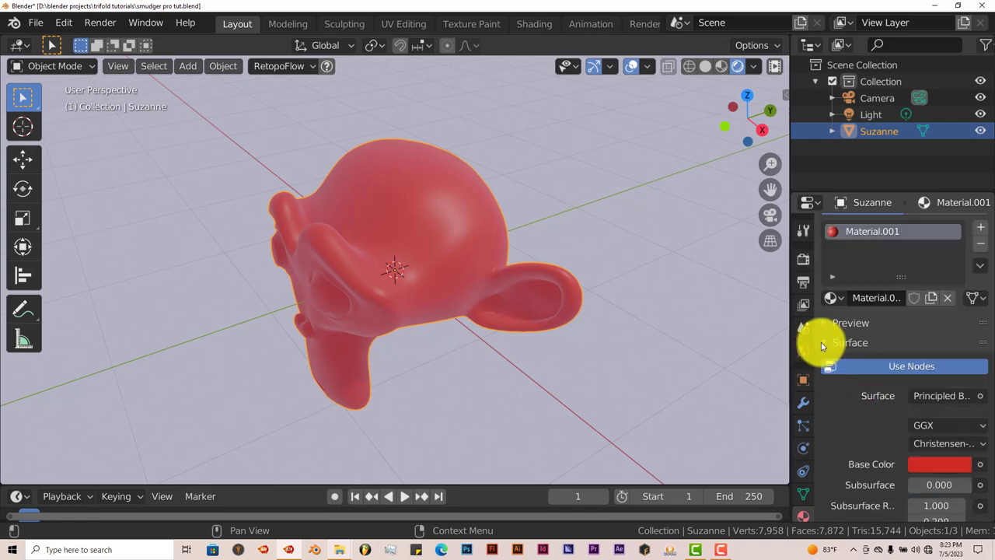
{"action": "left_click", "coordinate": [821, 342]}
{"action": "scroll", "coordinate": [839, 373], "scroll_direction": "down", "scroll_amount": 2}
{"action": "left_click", "coordinate": [822, 319]}
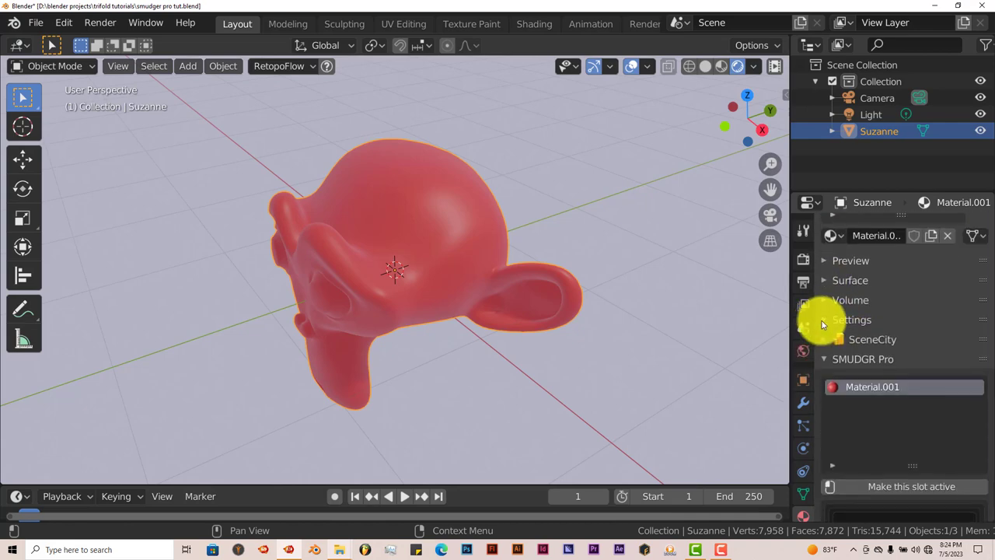
{"action": "scroll", "coordinate": [847, 357], "scroll_direction": "down", "scroll_amount": 2}
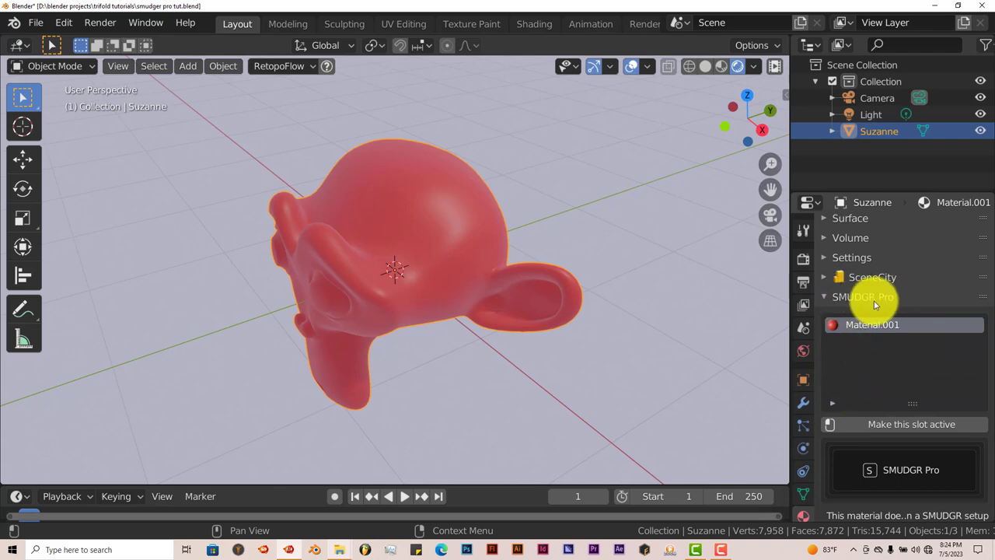
{"action": "scroll", "coordinate": [888, 384], "scroll_direction": "down", "scroll_amount": 2}
{"action": "scroll", "coordinate": [884, 408], "scroll_direction": "down", "scroll_amount": 1}
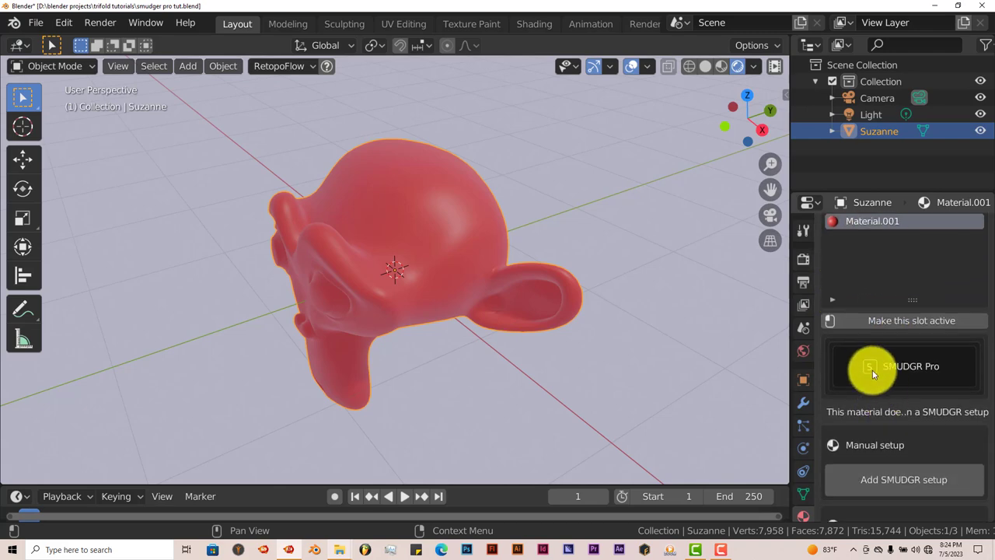
{"action": "scroll", "coordinate": [872, 365], "scroll_direction": "up", "scroll_amount": 1}
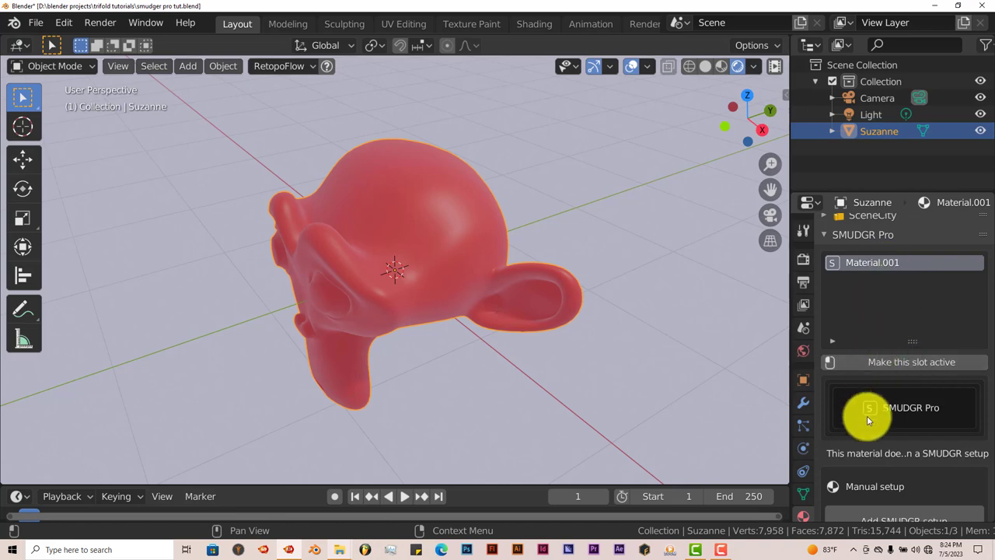
{"action": "scroll", "coordinate": [867, 416], "scroll_direction": "down", "scroll_amount": 1}
Step: Widen the Properties editor and review SMUDGR Pro's Manual and Automatic Setup options
{"action": "left_click_drag", "start_coordinate": [793, 362], "coordinate": [739, 361]}
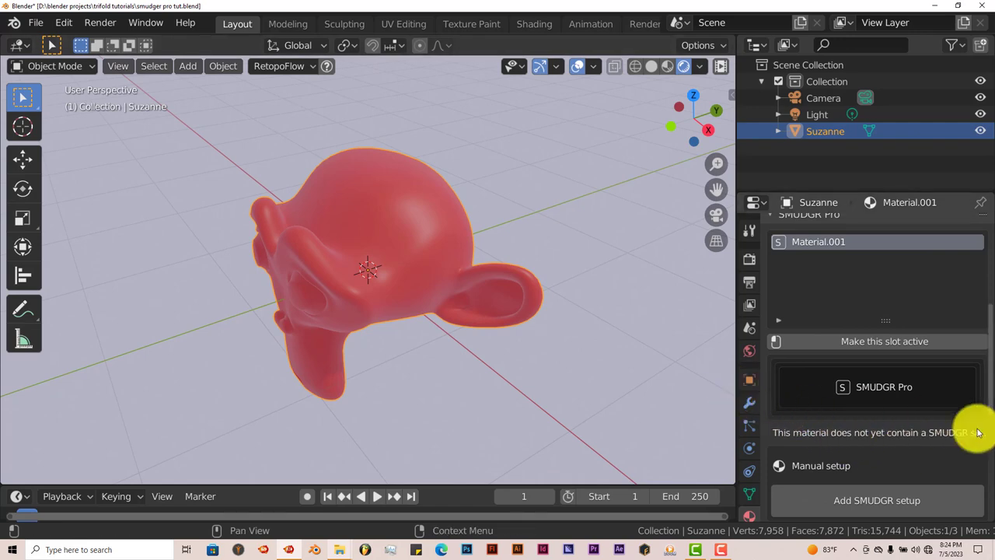
{"action": "scroll", "coordinate": [983, 433], "scroll_direction": "down", "scroll_amount": 5}
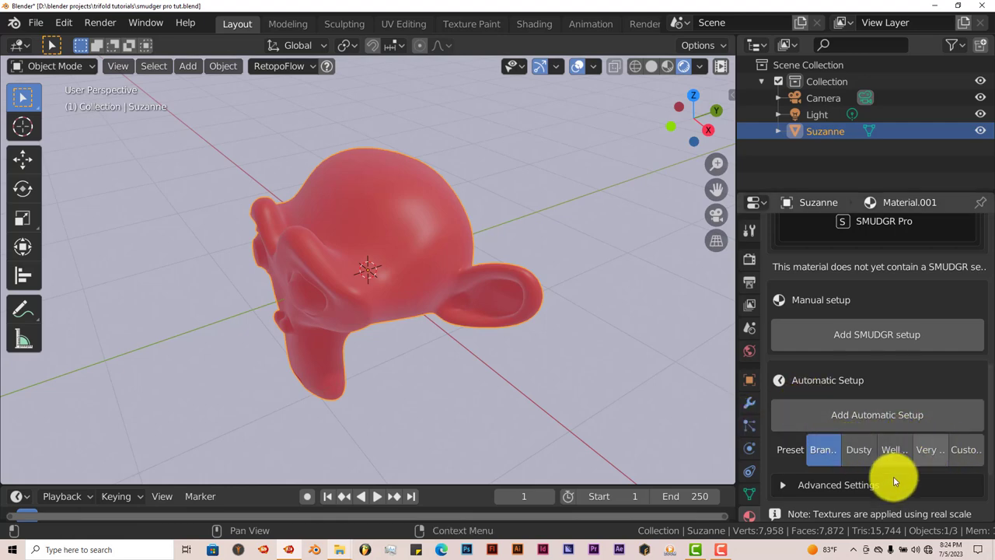
{"action": "scroll", "coordinate": [844, 482], "scroll_direction": "down", "scroll_amount": 2}
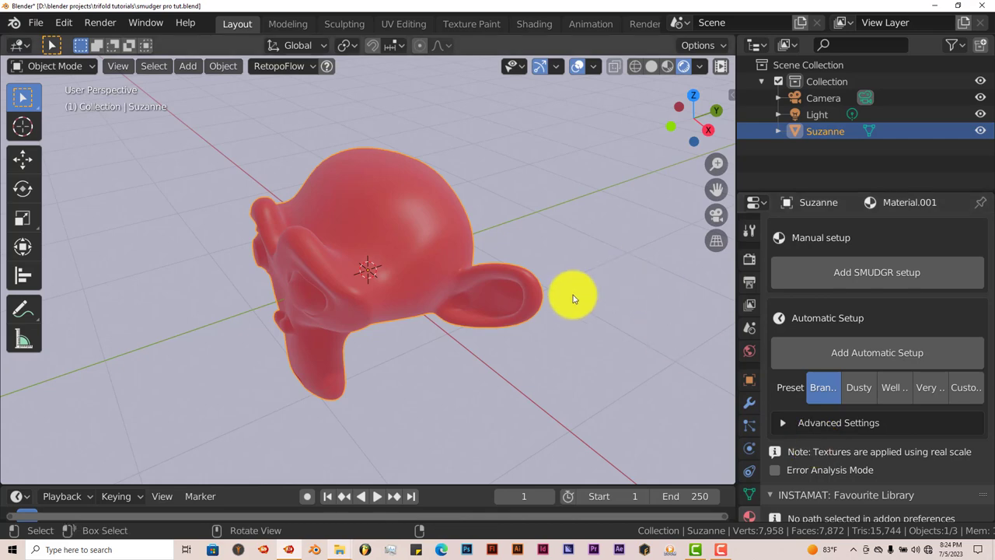
{"action": "middle_click_drag", "start_coordinate": [478, 313], "coordinate": [536, 342]}
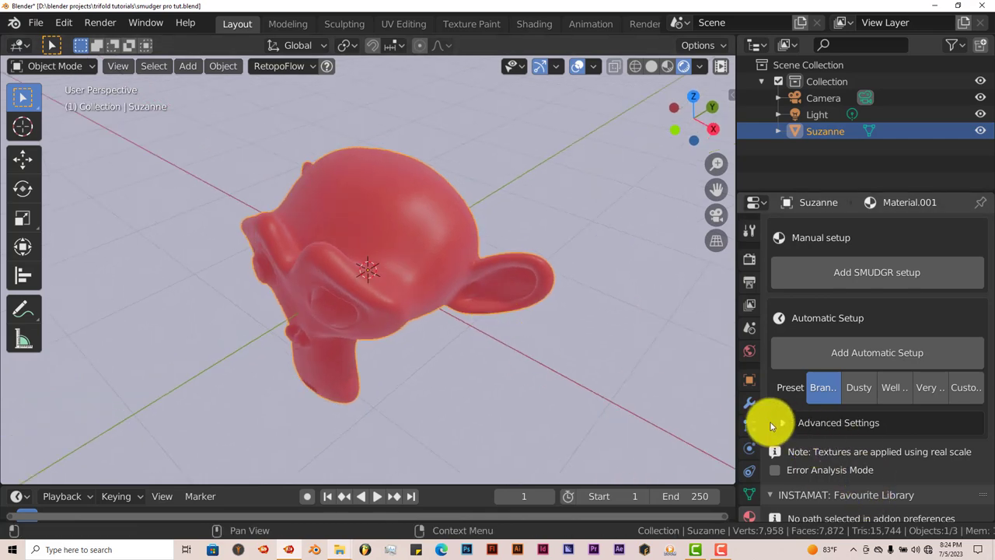
{"action": "scroll", "coordinate": [871, 441], "scroll_direction": "up", "scroll_amount": 3}
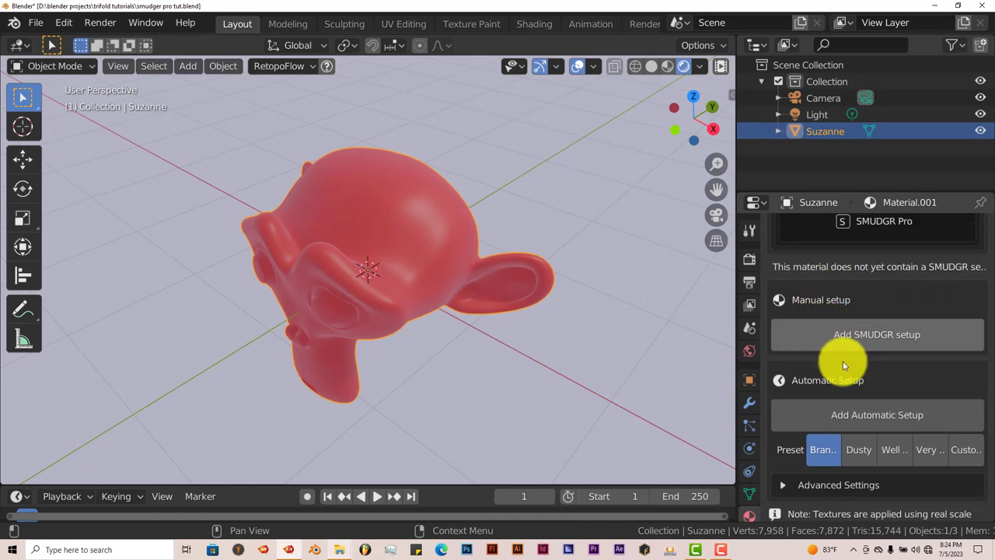
Step: Add a SMUDGR setup, making Material.001_SMR, then browse the Smudge, Scratches and Dust tabs
{"action": "left_click", "coordinate": [852, 341]}
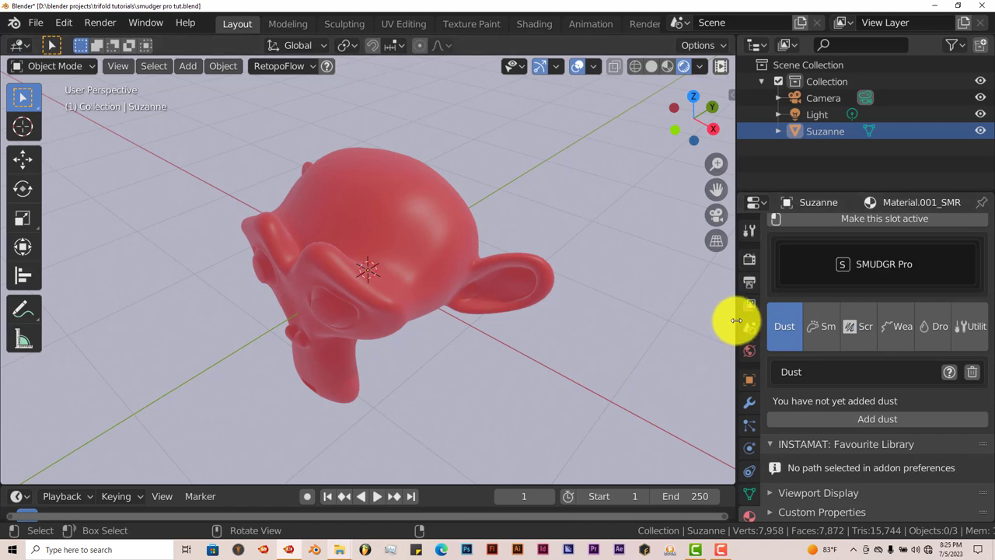
{"action": "left_click_drag", "start_coordinate": [735, 322], "coordinate": [689, 322]}
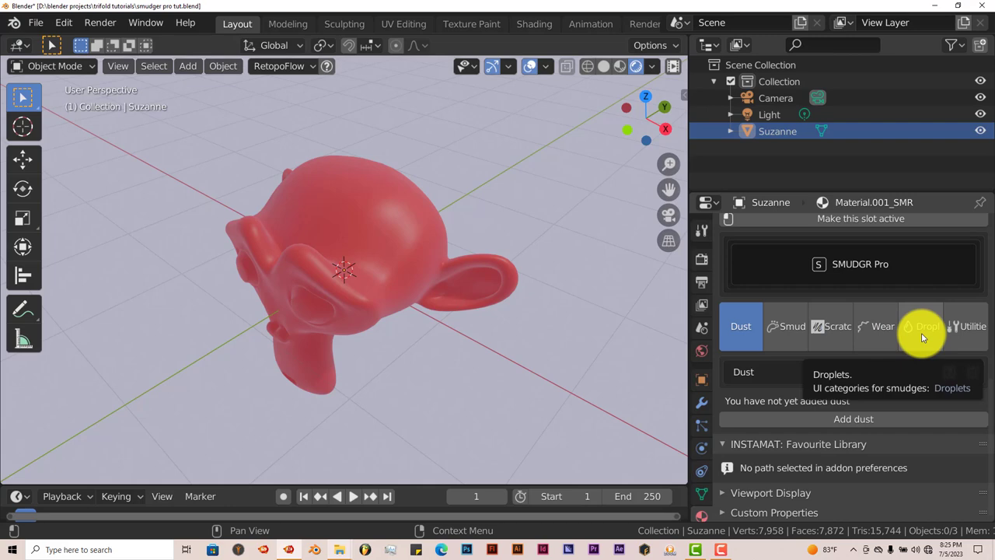
{"action": "scroll", "coordinate": [845, 356], "scroll_direction": "up", "scroll_amount": 2}
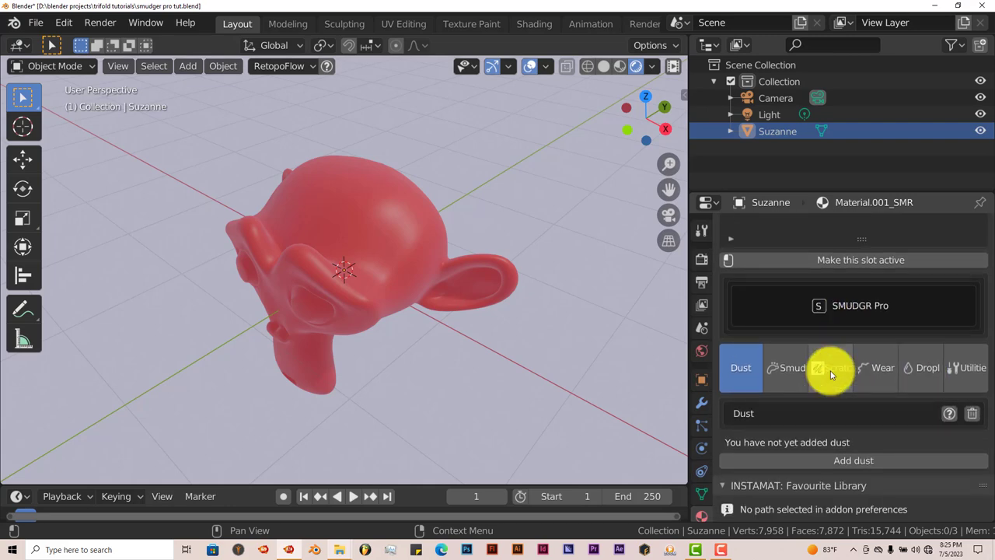
{"action": "scroll", "coordinate": [839, 385], "scroll_direction": "down", "scroll_amount": 1}
{"action": "scroll", "coordinate": [816, 446], "scroll_direction": "down", "scroll_amount": 1}
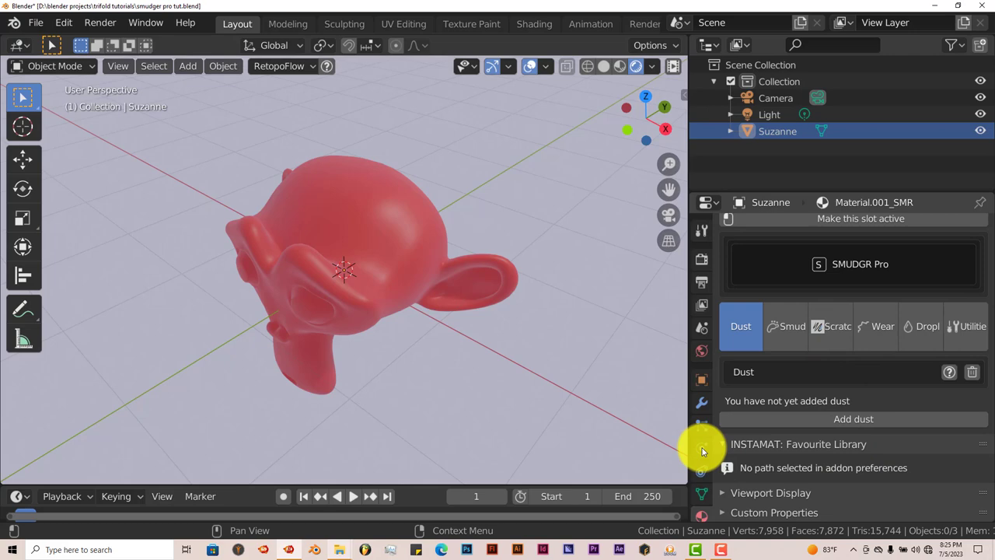
{"action": "left_click", "coordinate": [777, 328]}
{"action": "left_click", "coordinate": [829, 327]}
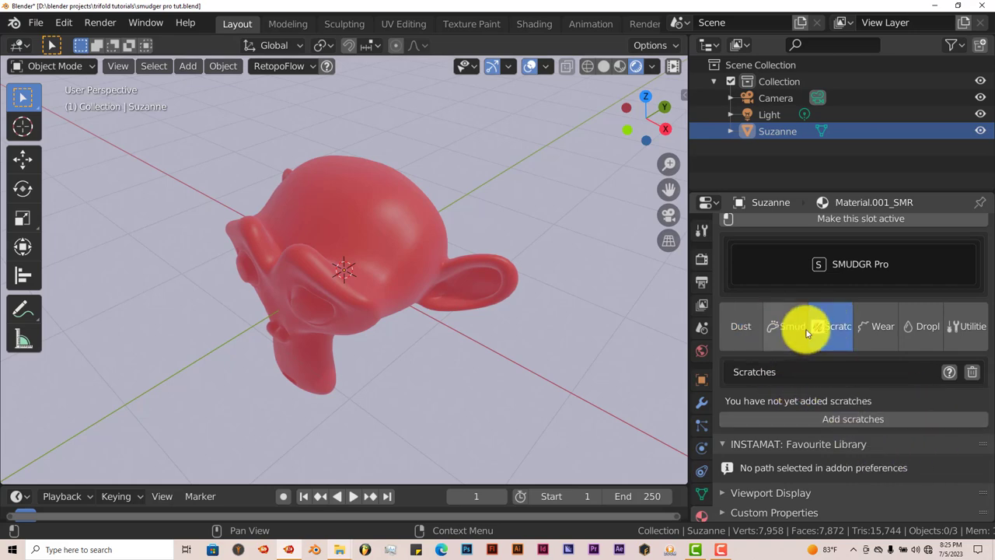
{"action": "left_click", "coordinate": [751, 337]}
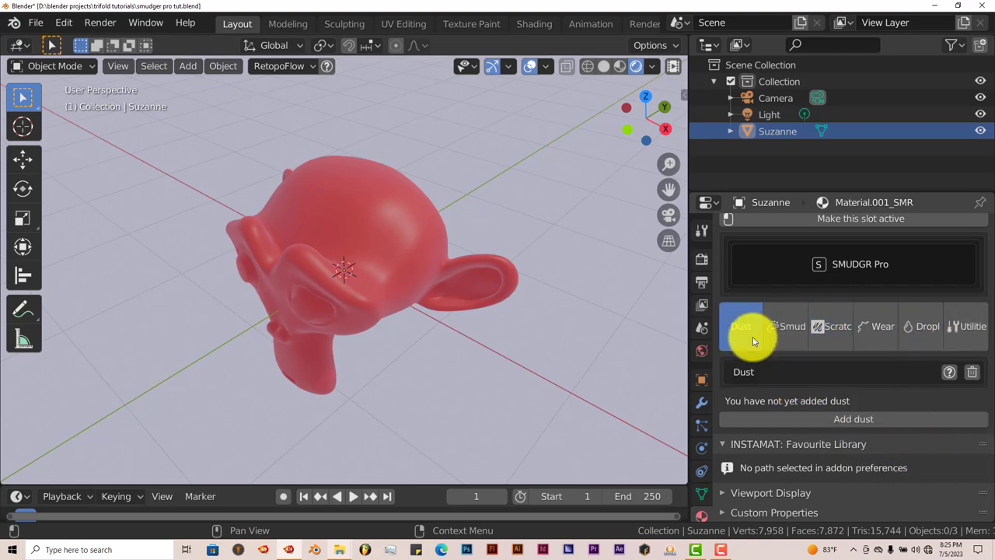
Step: Add dust to Suzanne's material and orbit around the head to inspect the pale coating
{"action": "left_click", "coordinate": [806, 419]}
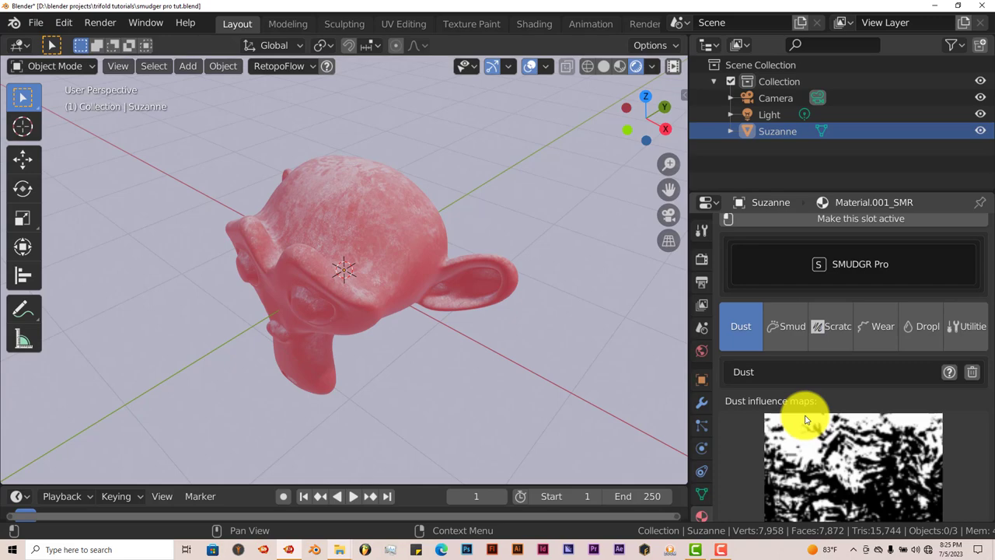
{"action": "scroll", "coordinate": [520, 333], "scroll_direction": "up", "scroll_amount": 6}
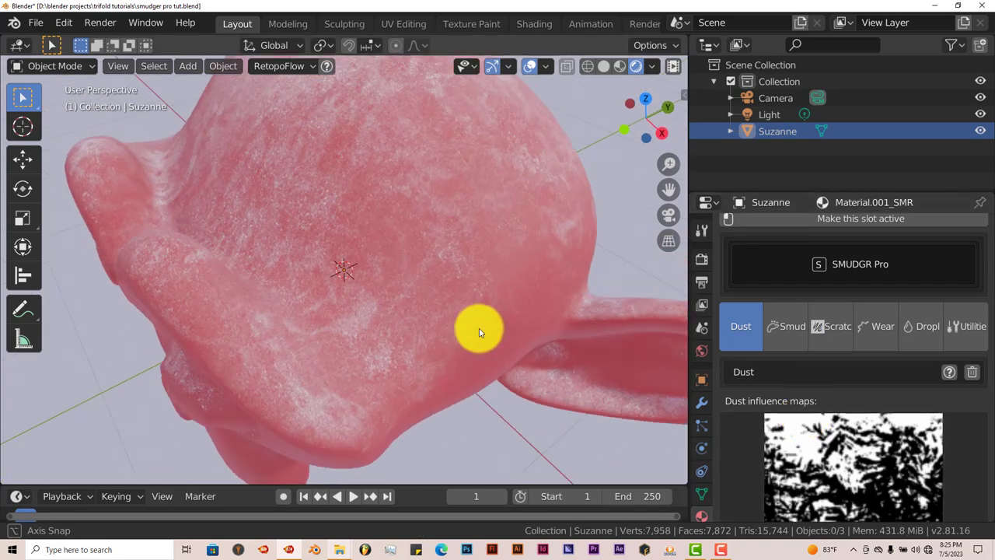
{"action": "middle_click_drag", "start_coordinate": [473, 329], "coordinate": [468, 302]}
{"action": "scroll", "coordinate": [472, 330], "scroll_direction": "down", "scroll_amount": 5}
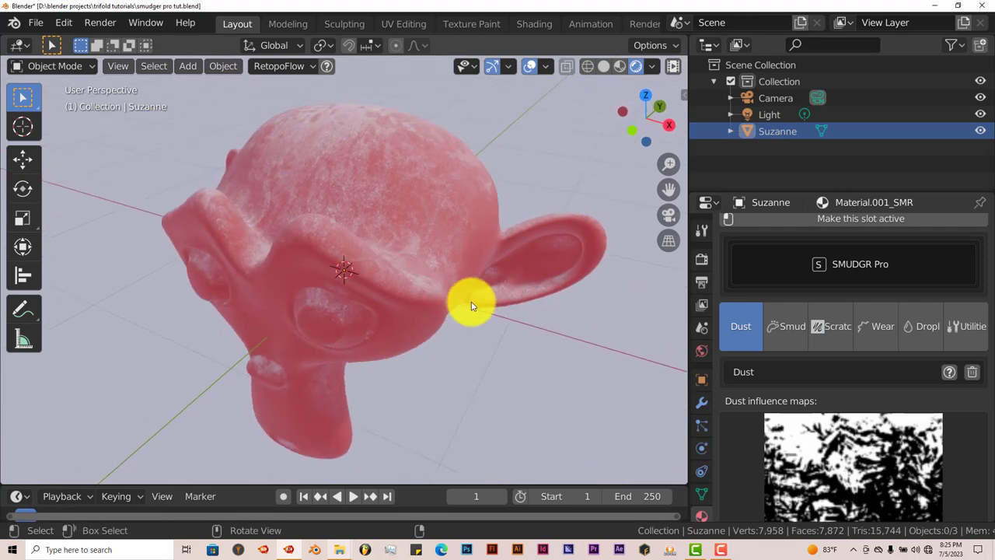
{"action": "middle_click_drag", "start_coordinate": [357, 320], "coordinate": [290, 342]}
{"action": "middle_click_drag", "start_coordinate": [296, 247], "coordinate": [386, 218]}
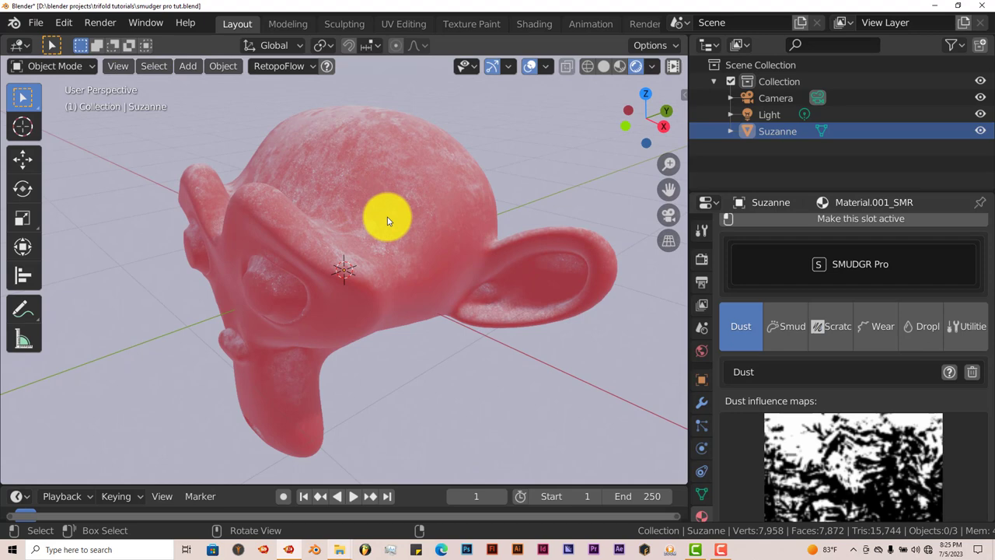
{"action": "middle_click_drag", "start_coordinate": [598, 281], "coordinate": [568, 261]}
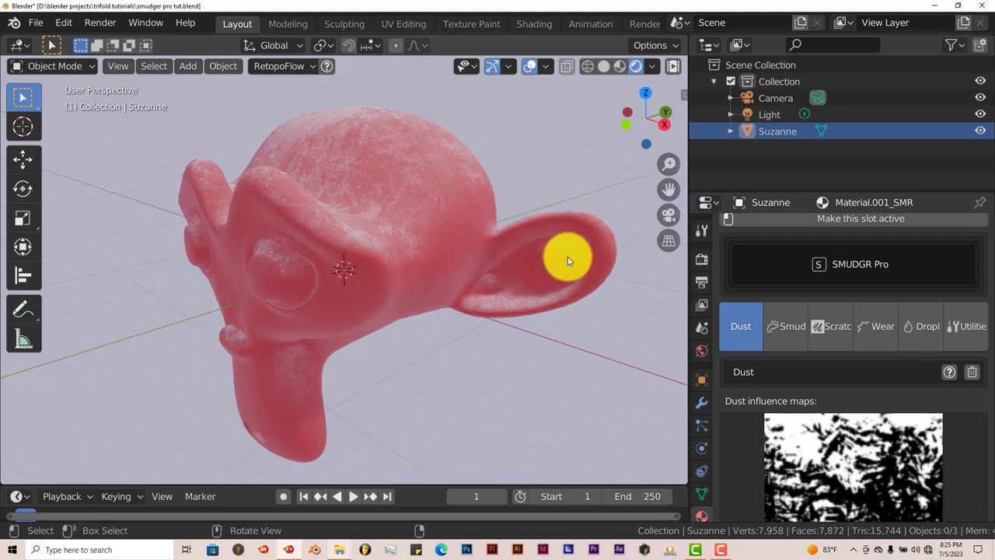
{"action": "middle_click_drag", "start_coordinate": [407, 296], "coordinate": [337, 246]}
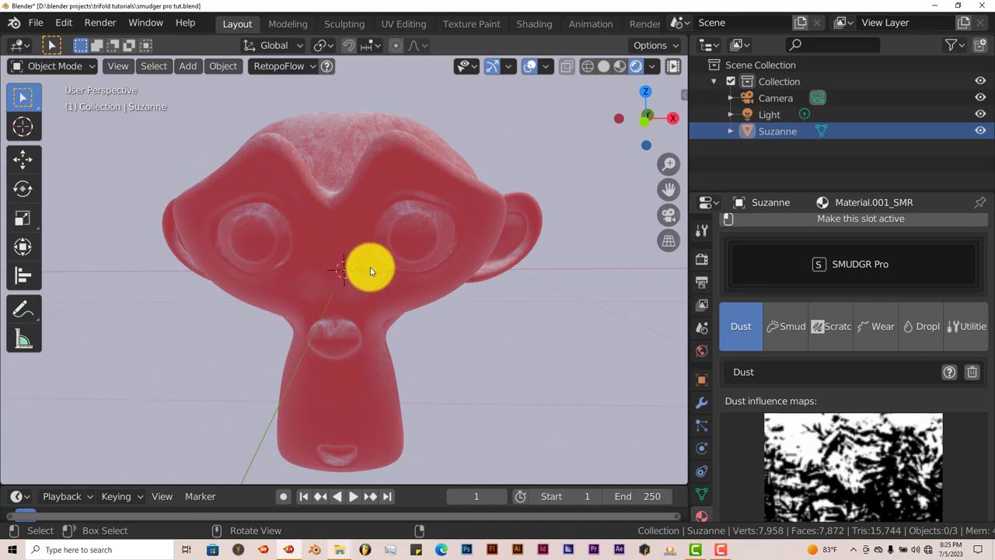
{"action": "middle_click_drag", "start_coordinate": [370, 266], "coordinate": [440, 339]}
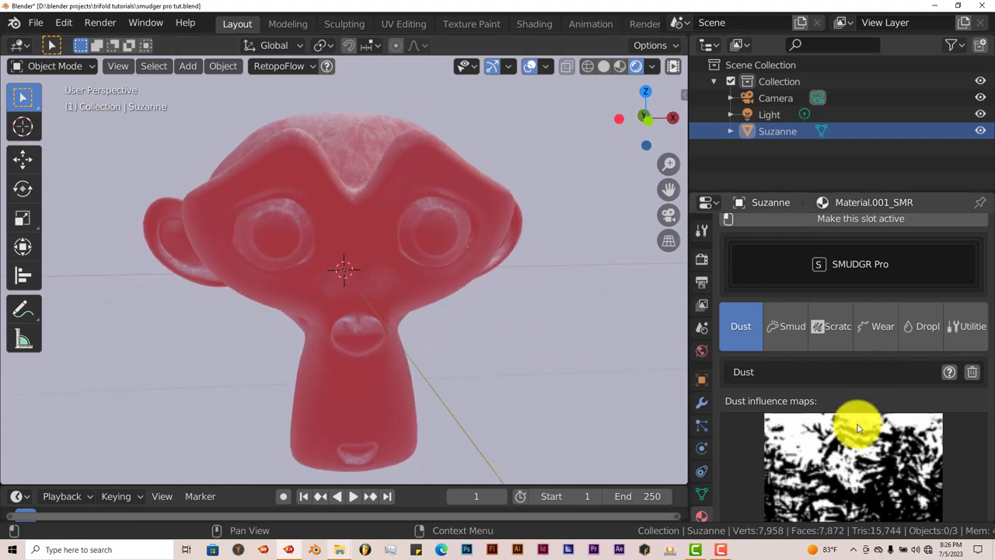
Step: Choose a different SMR_Dust pattern from the Dust influence map thumbnails
{"action": "scroll", "coordinate": [856, 420], "scroll_direction": "down", "scroll_amount": 5}
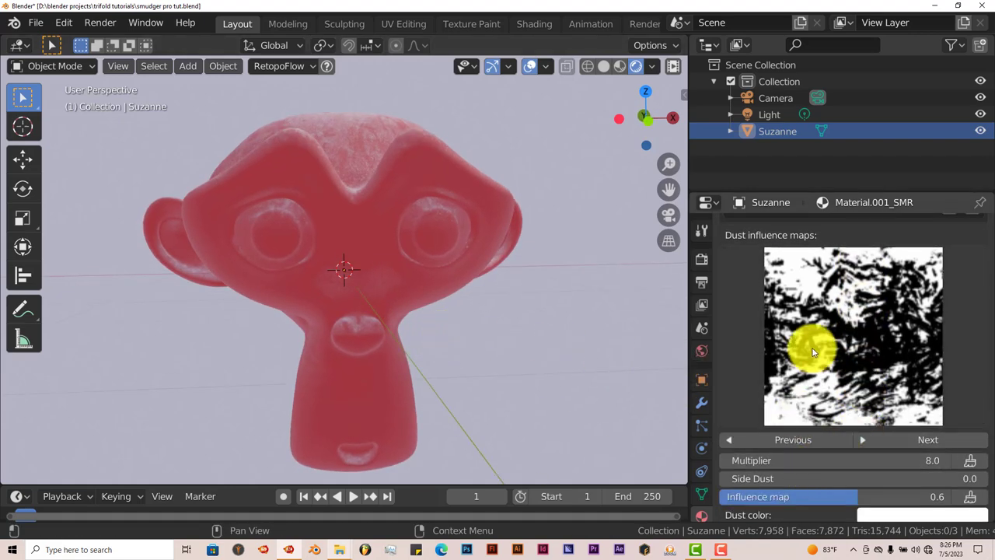
{"action": "left_click", "coordinate": [839, 420]}
{"action": "left_click", "coordinate": [833, 313]}
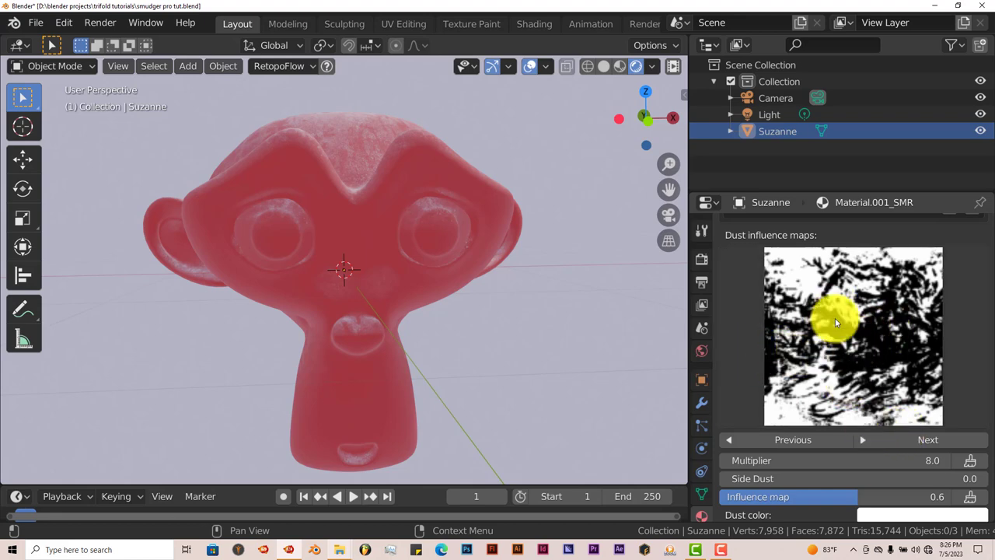
{"action": "left_click", "coordinate": [835, 318]}
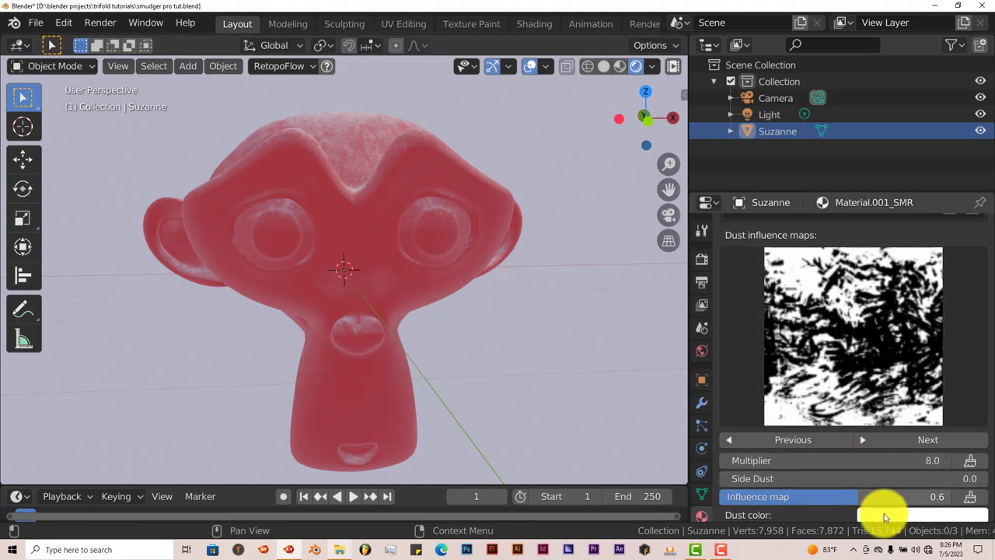
Step: Set the dust colour to a muted pale yellow (H 0.162, S 0.333, V 0.862)
{"action": "scroll", "coordinate": [891, 519], "scroll_direction": "down", "scroll_amount": 1}
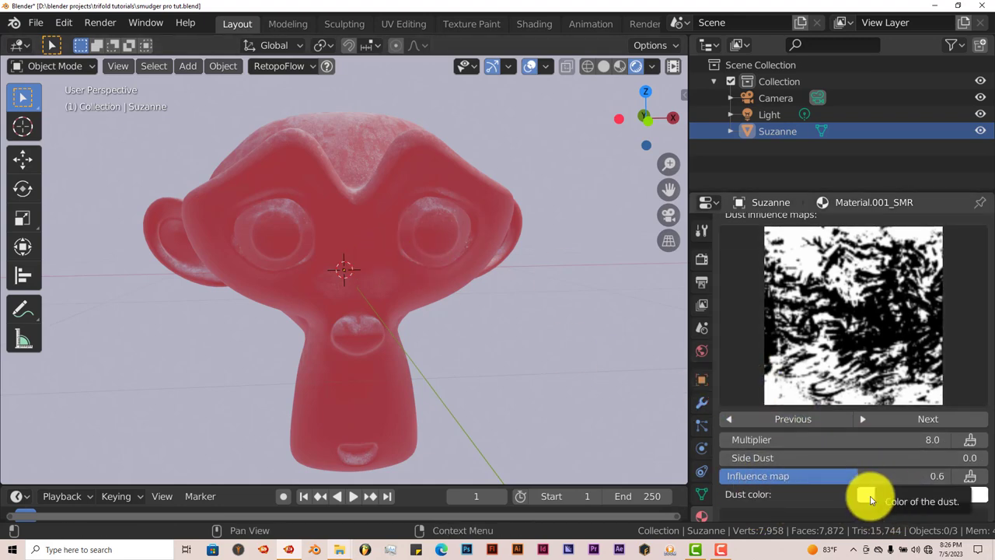
{"action": "left_click", "coordinate": [869, 497]}
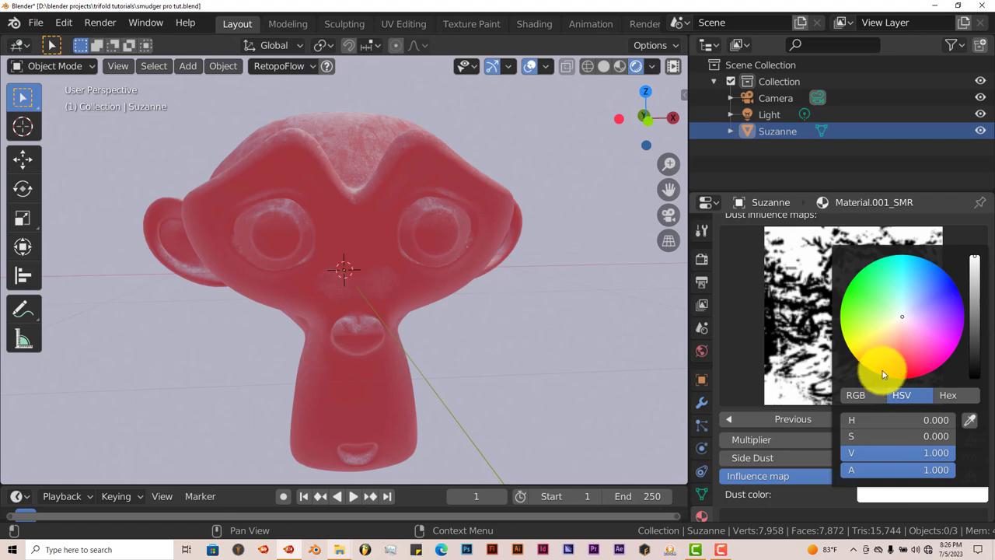
{"action": "left_click", "coordinate": [938, 281]}
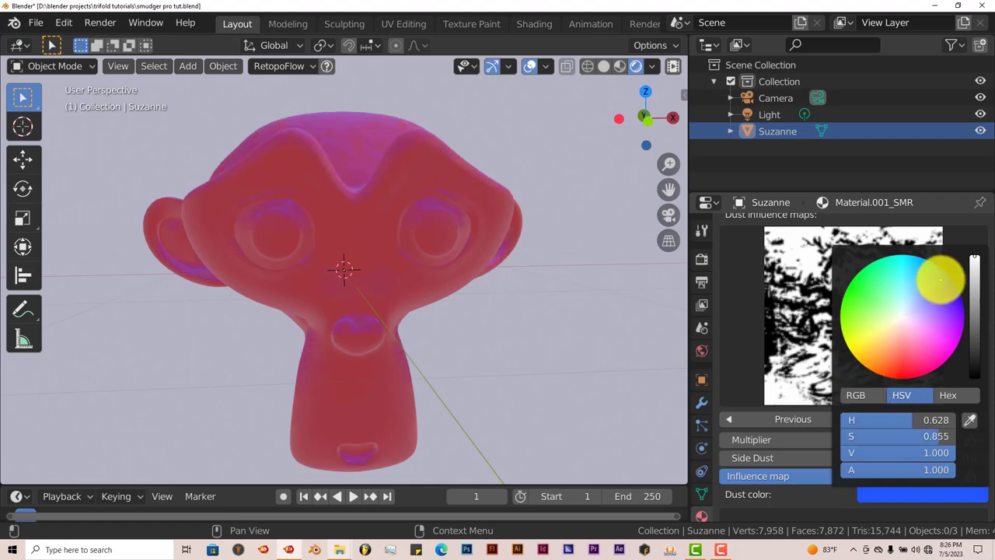
{"action": "middle_click_drag", "start_coordinate": [480, 286], "coordinate": [433, 334]}
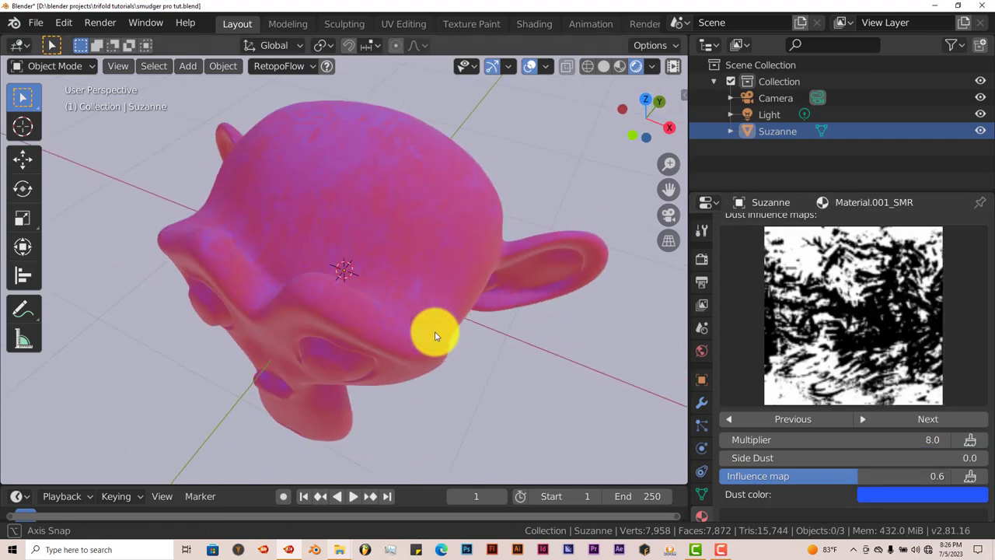
{"action": "left_click", "coordinate": [881, 497]}
{"action": "left_click", "coordinate": [884, 327]}
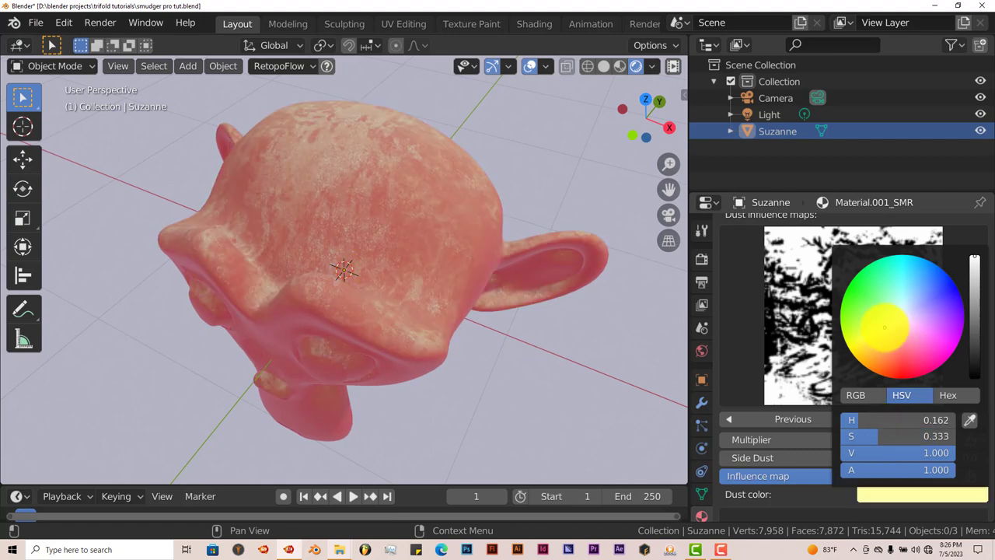
{"action": "left_click", "coordinate": [973, 272]}
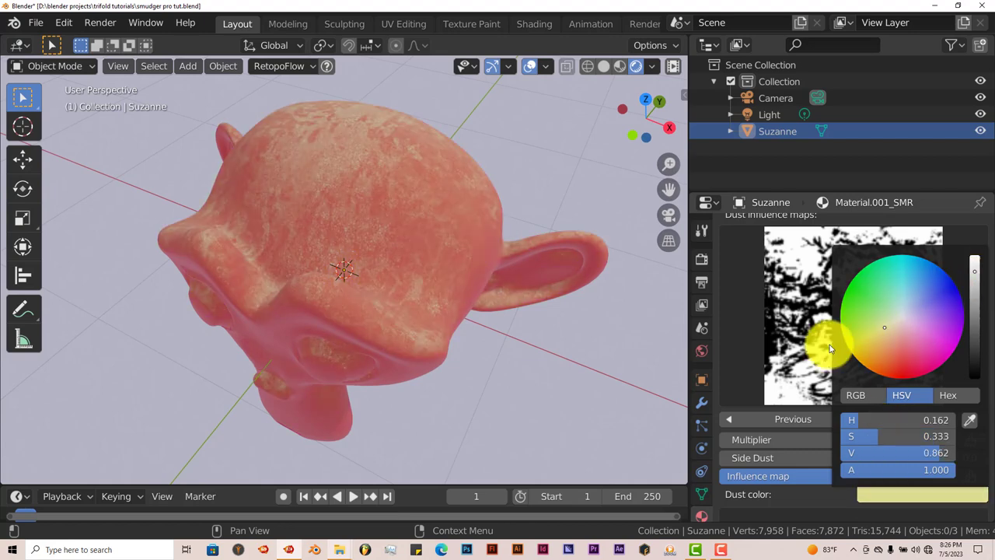
{"action": "middle_click_drag", "start_coordinate": [347, 353], "coordinate": [347, 349]}
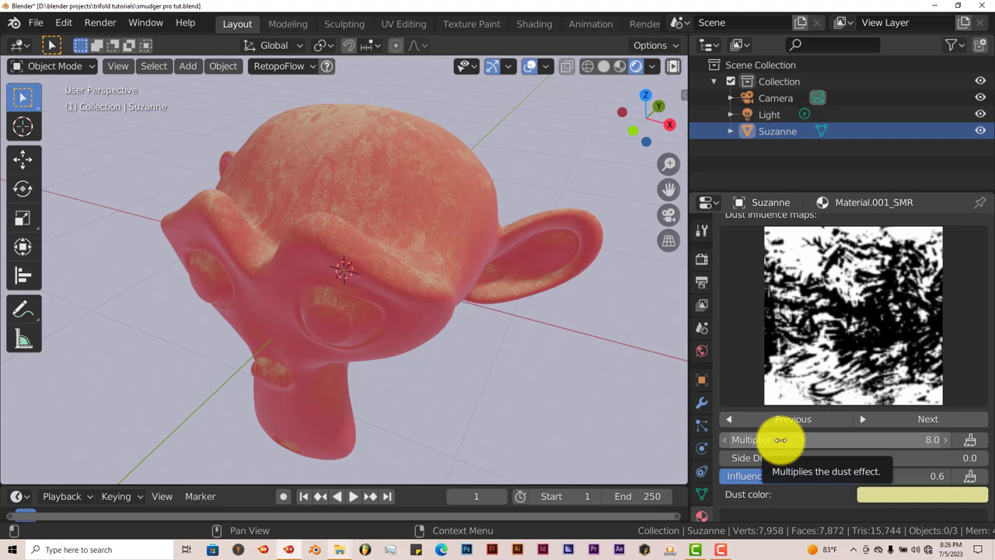
Step: Bring the dust Multiplier down from 8.0 to 4.4 and check Suzanne's lighter dusting from several angles
{"action": "left_click_drag", "start_coordinate": [789, 443], "coordinate": [944, 444]}
{"action": "middle_click_drag", "start_coordinate": [400, 273], "coordinate": [374, 287]}
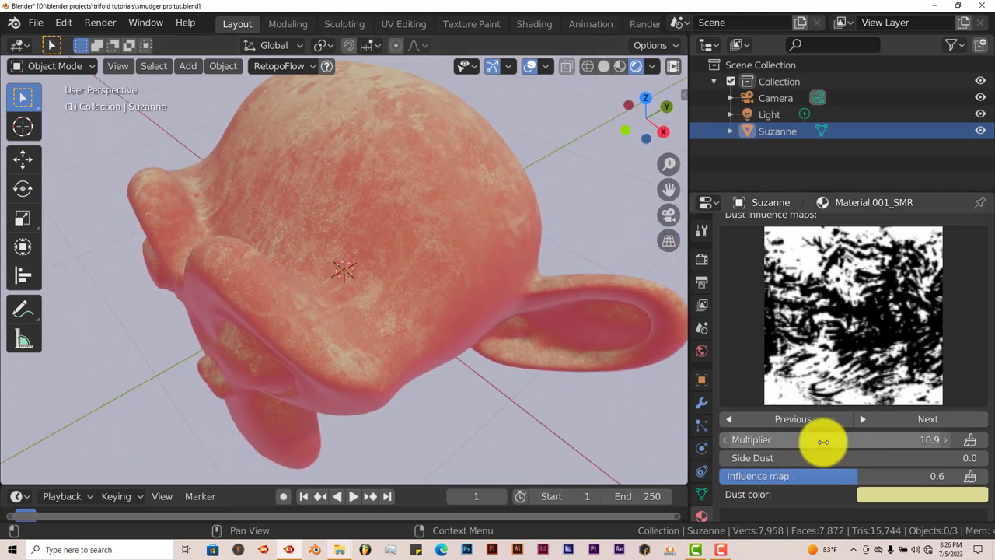
{"action": "left_click_drag", "start_coordinate": [822, 440], "coordinate": [470, 420]}
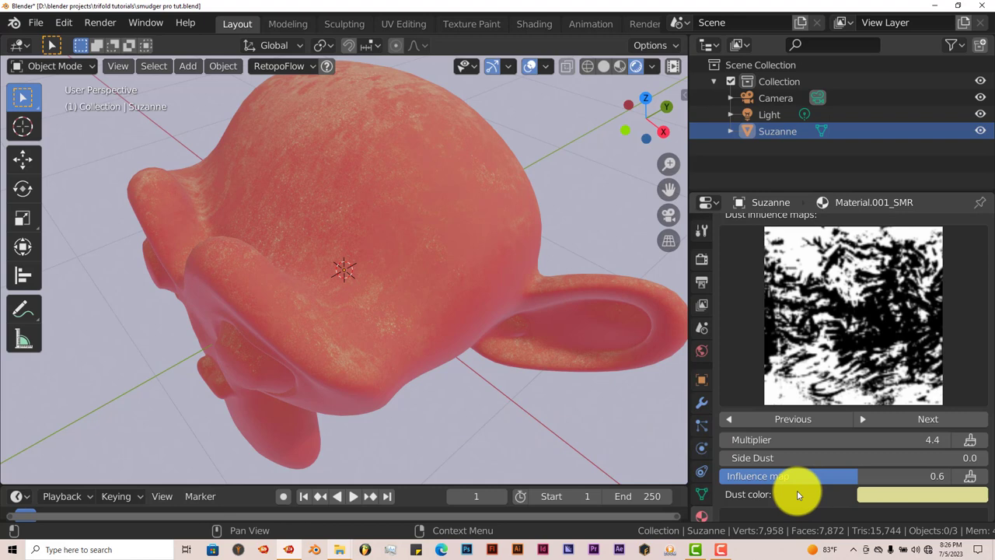
{"action": "middle_click_drag", "start_coordinate": [442, 409], "coordinate": [433, 355]}
{"action": "middle_click_drag", "start_coordinate": [418, 297], "coordinate": [492, 280]}
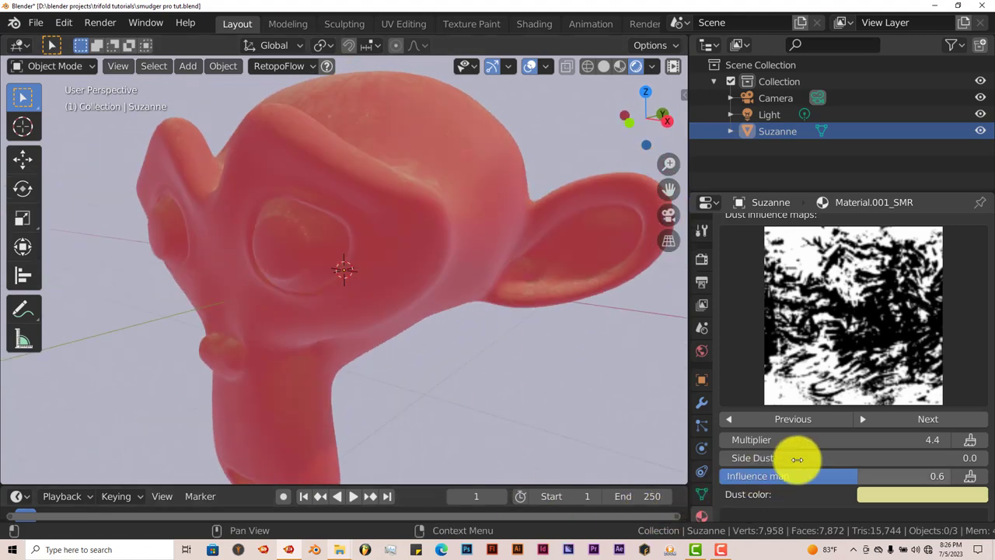
{"action": "middle_click_drag", "start_coordinate": [368, 289], "coordinate": [383, 293]}
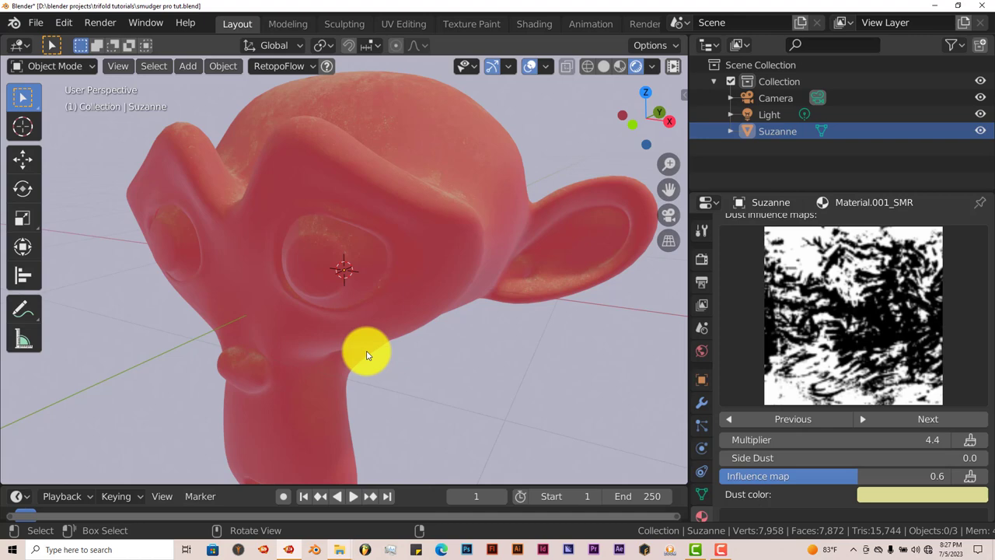
{"action": "middle_click_drag", "start_coordinate": [367, 355], "coordinate": [415, 315]}
{"action": "middle_click_drag", "start_coordinate": [387, 267], "coordinate": [391, 261]}
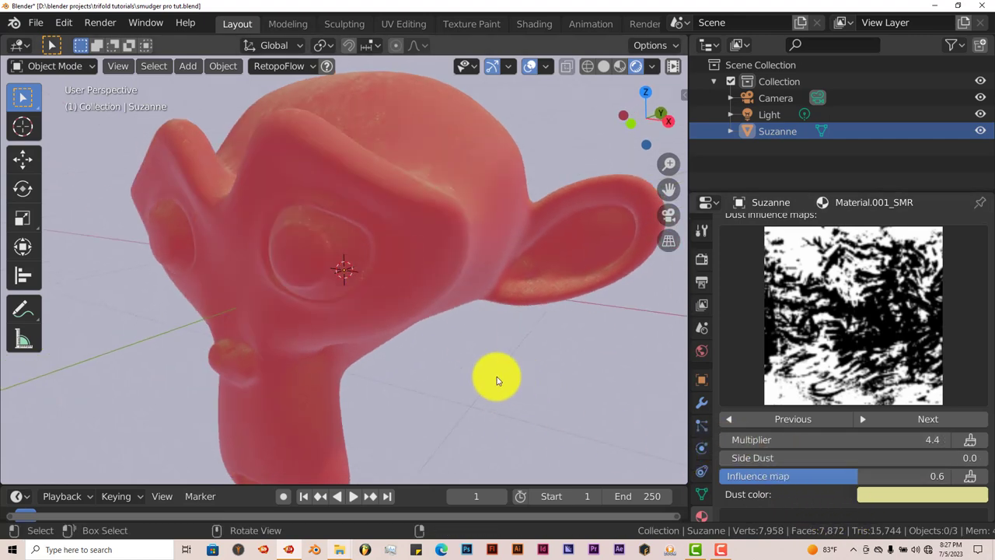
Step: Set Side Dust to 0.2
{"action": "middle_click_drag", "start_coordinate": [493, 378], "coordinate": [467, 351]}
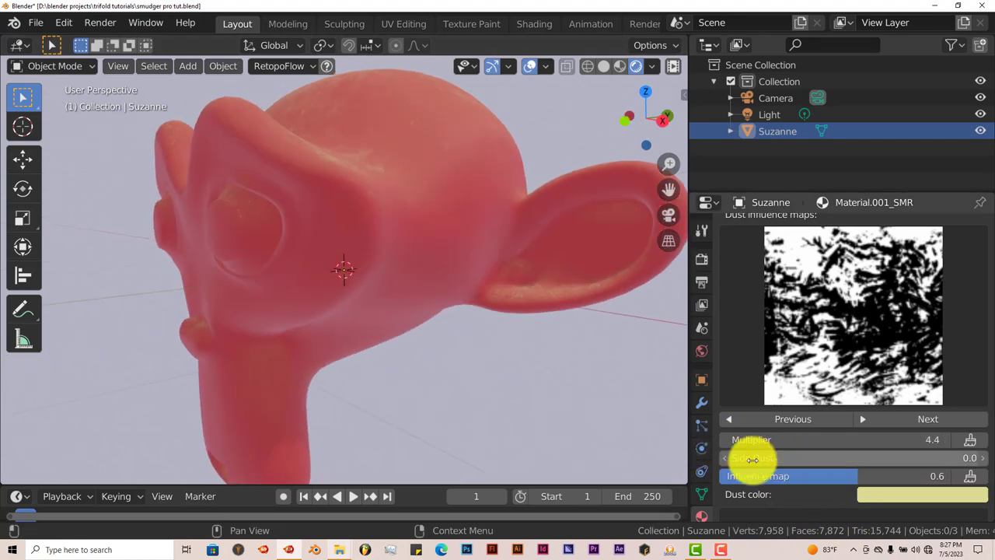
{"action": "left_click_drag", "start_coordinate": [756, 458], "coordinate": [860, 467]}
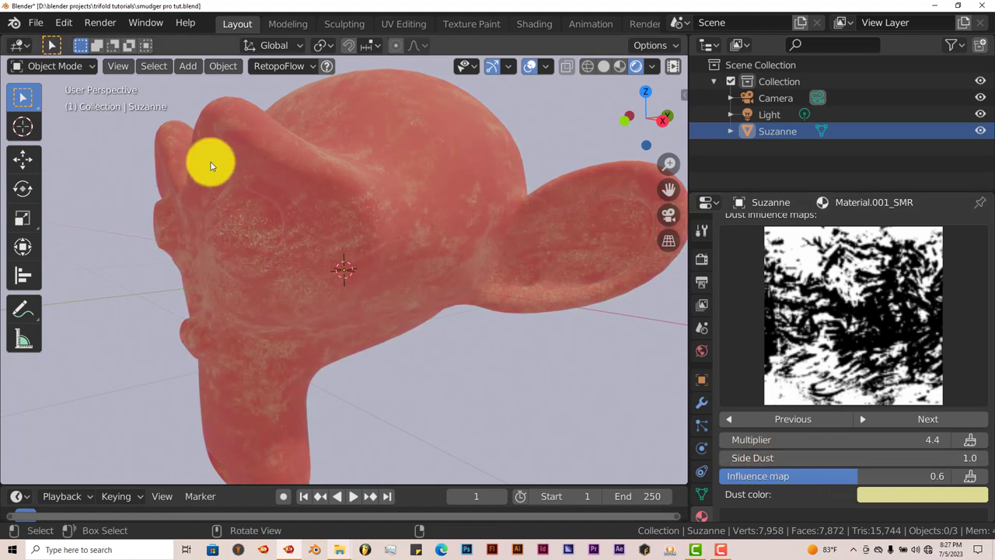
{"action": "left_click_drag", "start_coordinate": [796, 447], "coordinate": [779, 465]}
{"action": "middle_click_drag", "start_coordinate": [484, 377], "coordinate": [490, 381]}
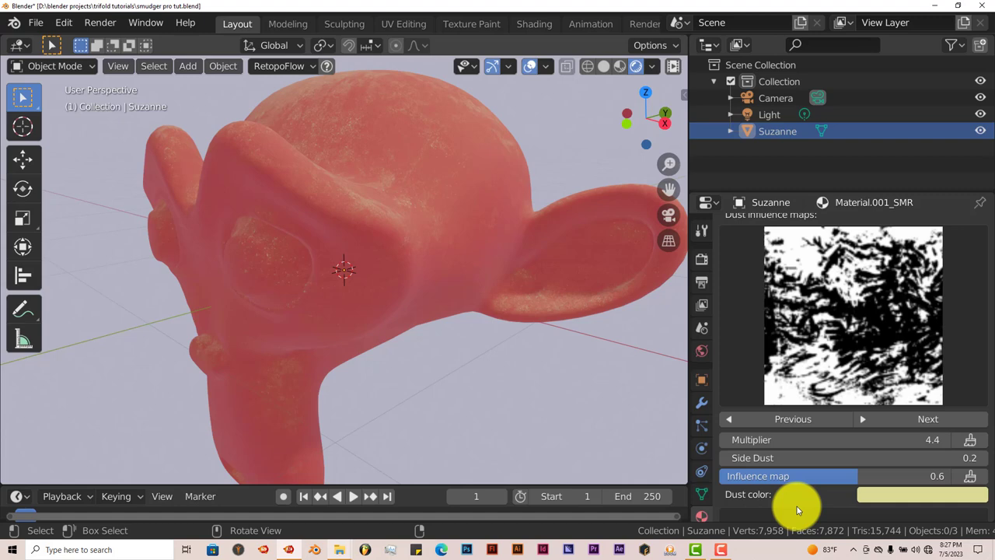
Step: Raise the dust Influence map to 0.9 and inspect the blotchy cream patches around Suzanne
{"action": "left_click_drag", "start_coordinate": [850, 482], "coordinate": [787, 476]}
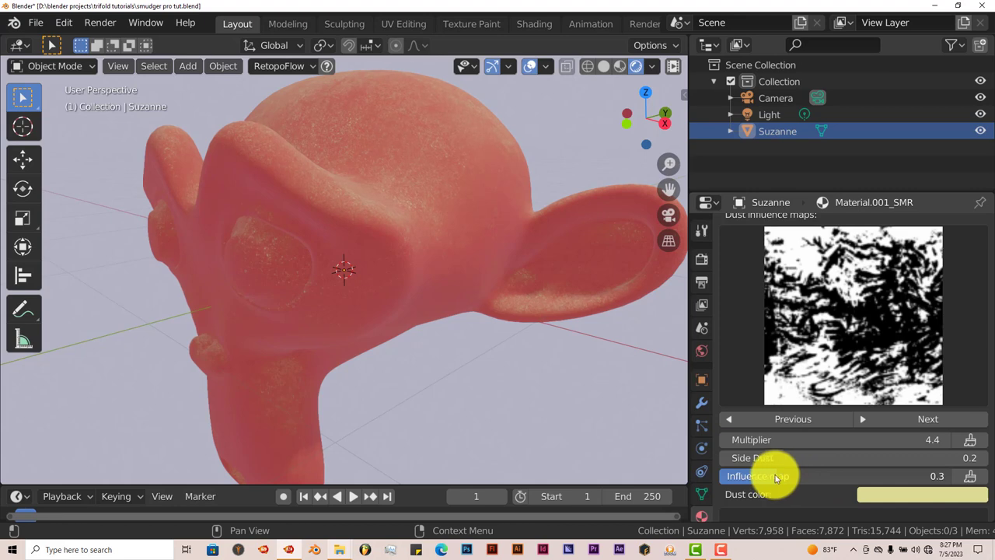
{"action": "middle_click_drag", "start_coordinate": [660, 420], "coordinate": [544, 403]}
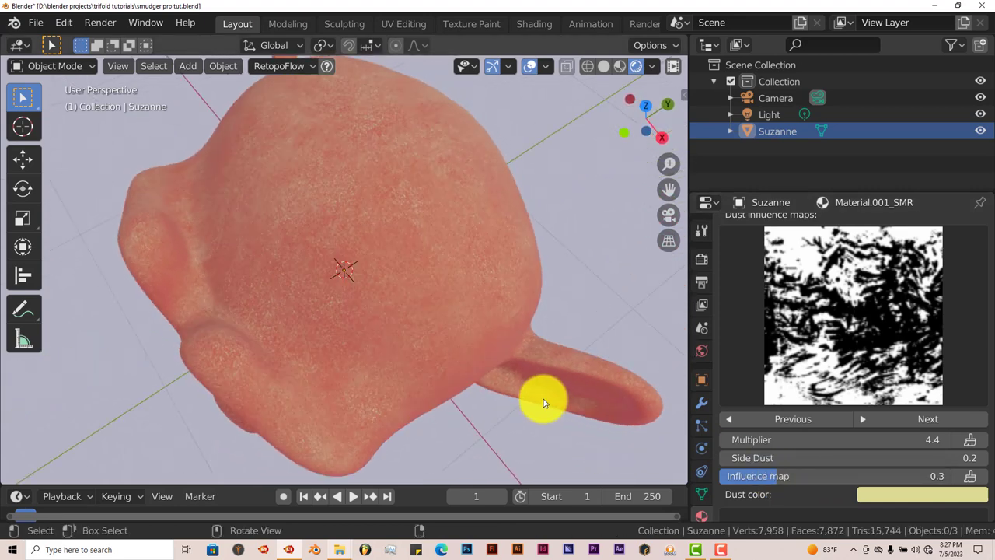
{"action": "middle_click_drag", "start_coordinate": [400, 367], "coordinate": [428, 355]}
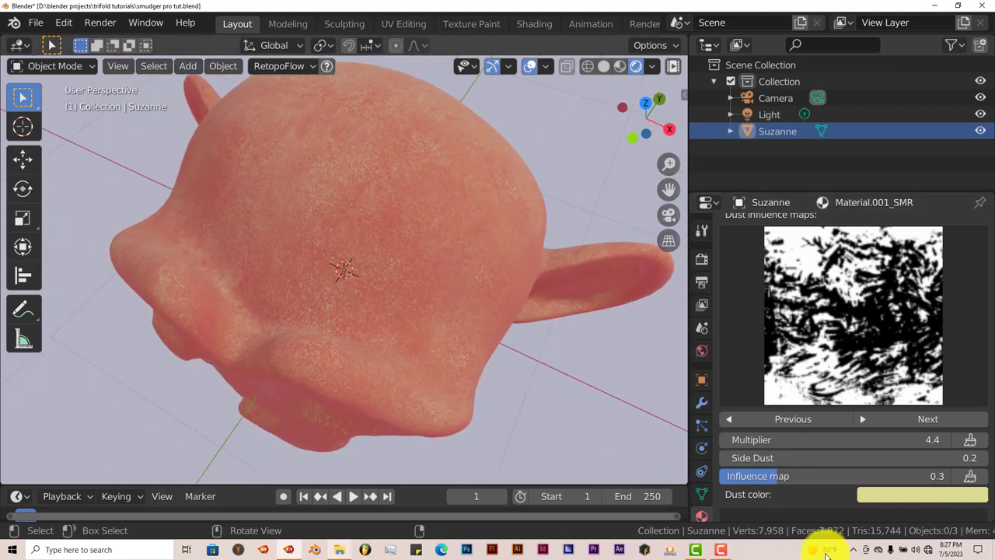
{"action": "left_click_drag", "start_coordinate": [770, 476], "coordinate": [847, 477]}
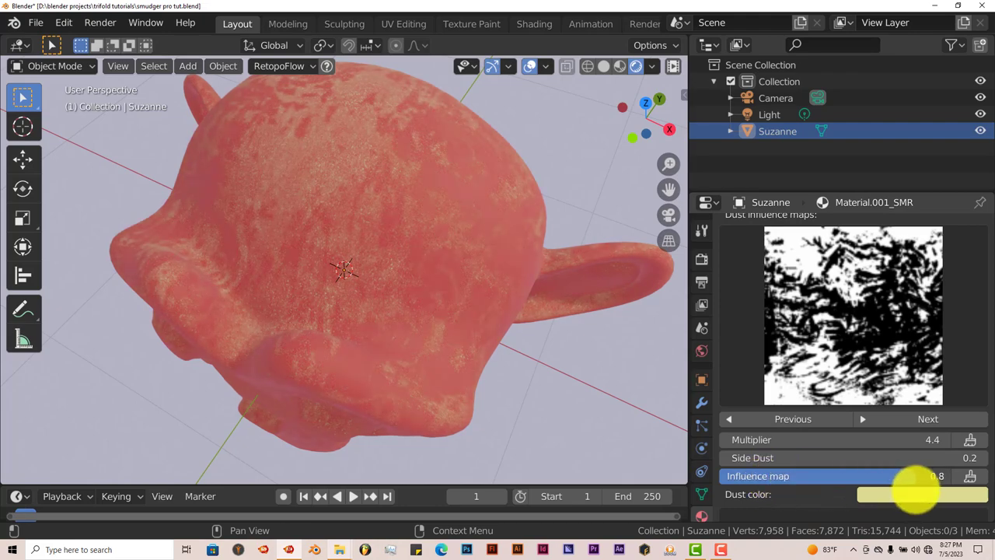
{"action": "middle_click_drag", "start_coordinate": [440, 349], "coordinate": [440, 197]}
{"action": "middle_click_drag", "start_coordinate": [388, 242], "coordinate": [377, 238]}
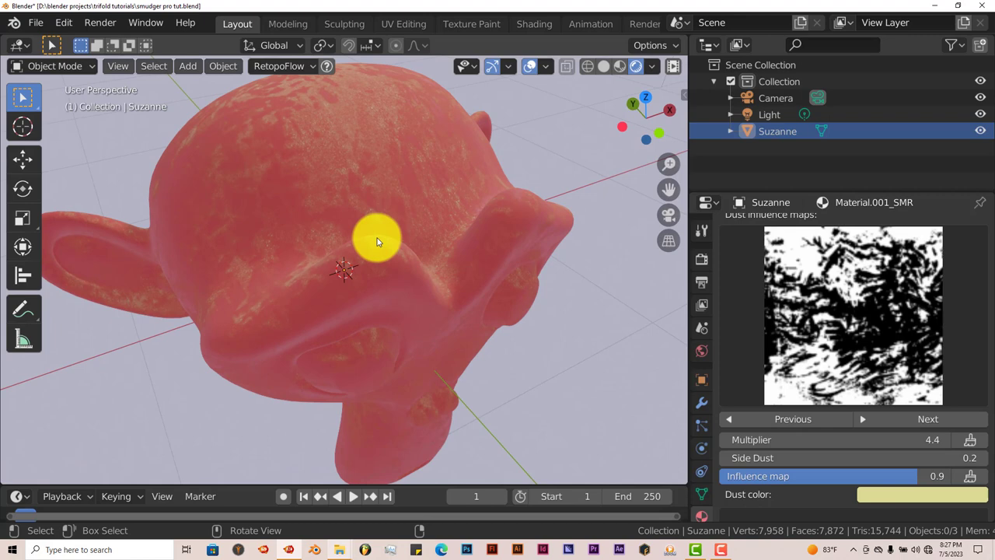
Step: Add a smudge layer to Suzanne's SMUDGR Pro material from the Smudges settings
{"action": "scroll", "coordinate": [849, 437], "scroll_direction": "down", "scroll_amount": 3}
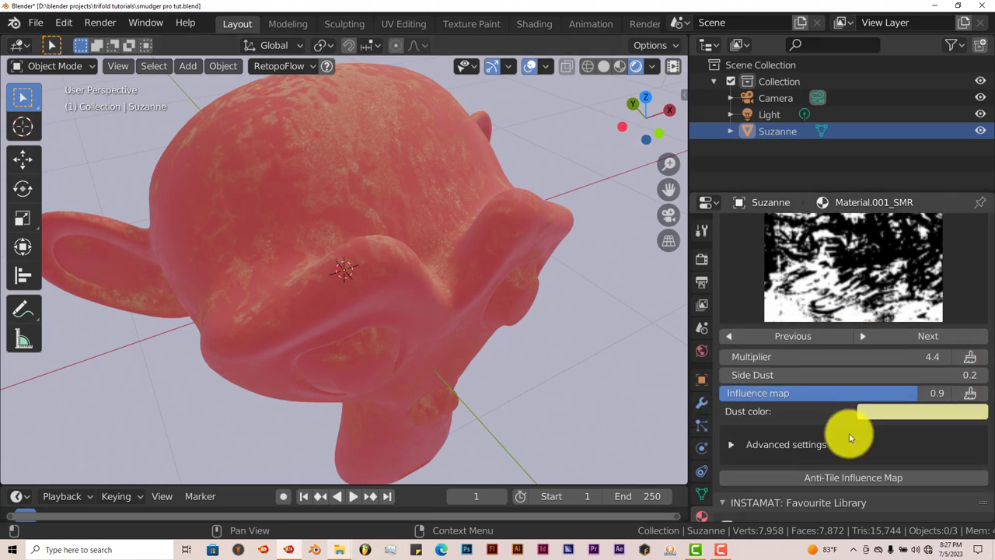
{"action": "scroll", "coordinate": [849, 438], "scroll_direction": "up", "scroll_amount": 7}
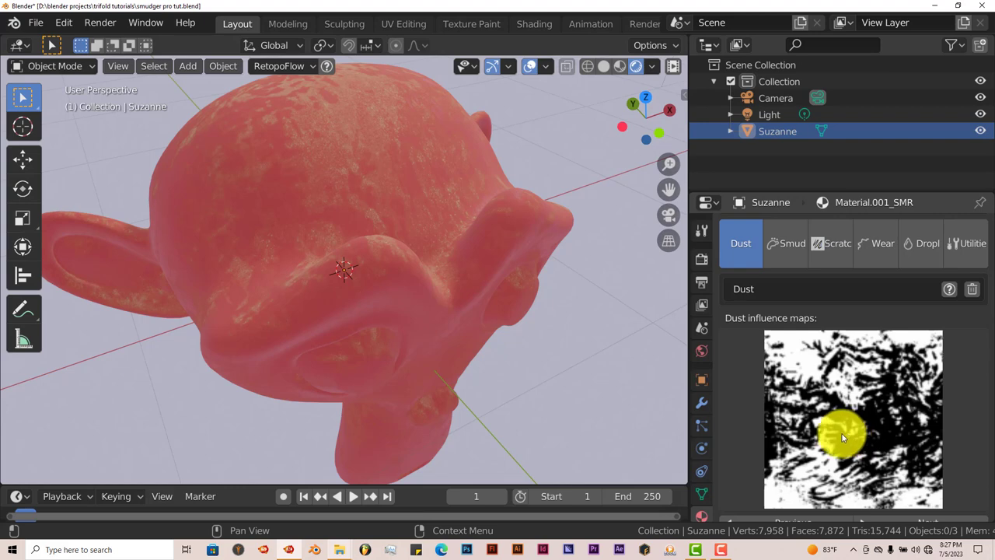
{"action": "left_click", "coordinate": [784, 253]}
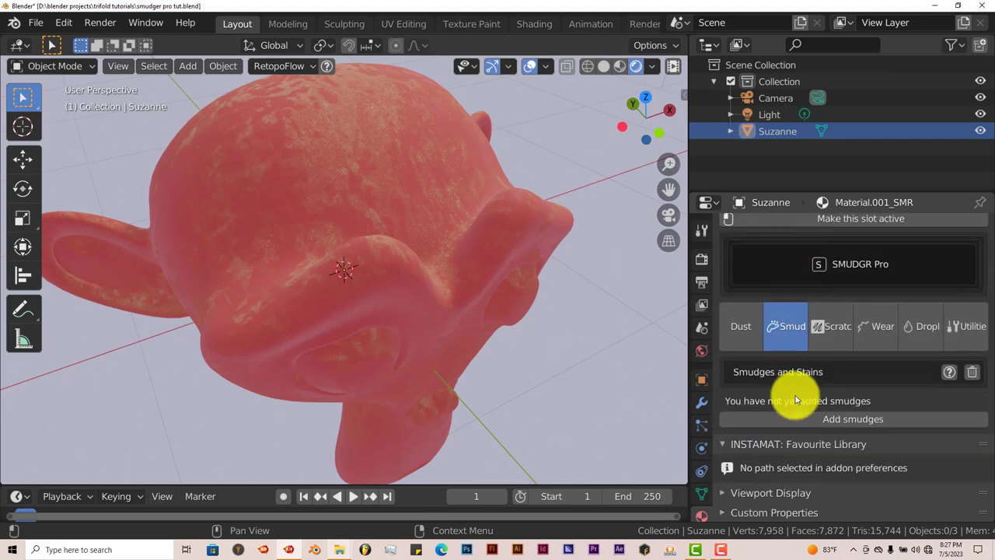
{"action": "left_click", "coordinate": [870, 421]}
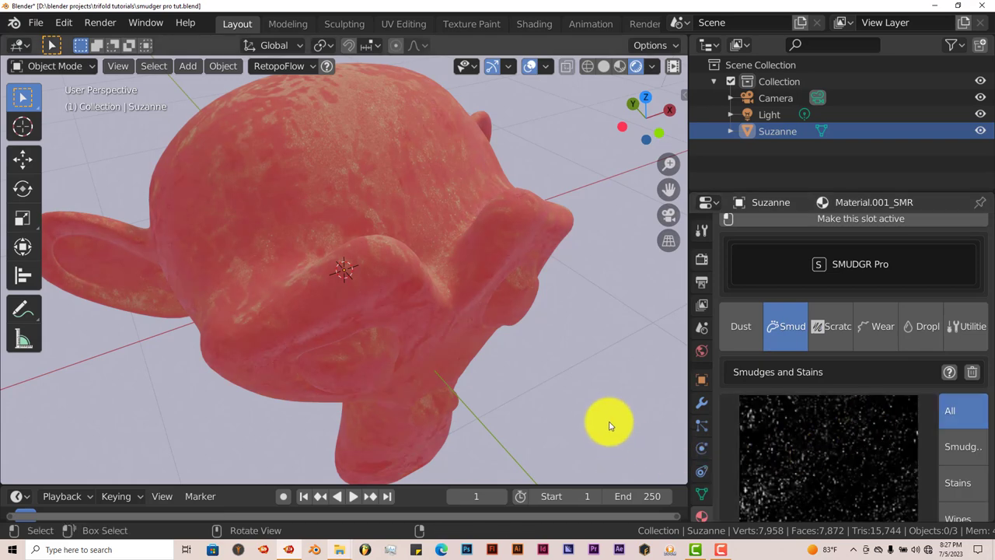
{"action": "scroll", "coordinate": [755, 438], "scroll_direction": "down", "scroll_amount": 3}
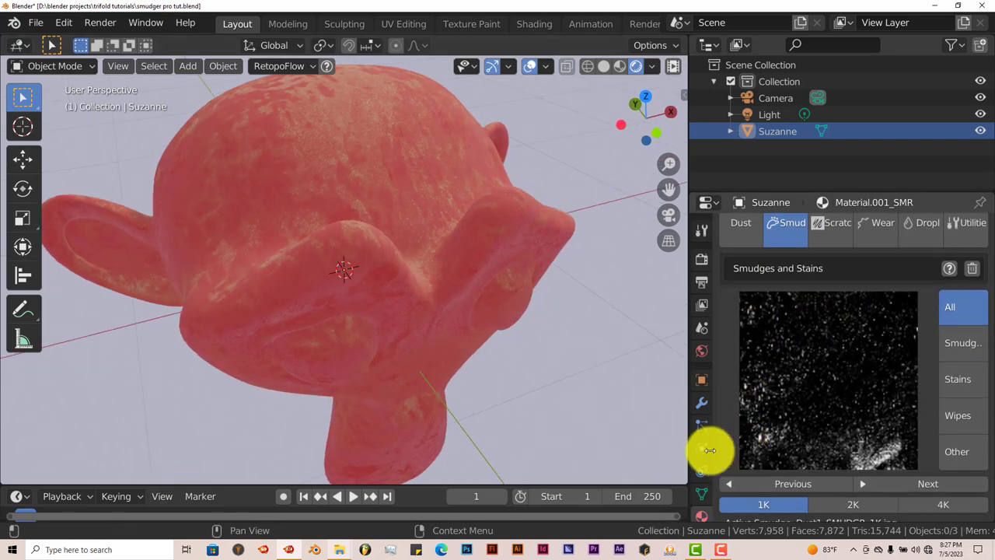
Step: Browse the smudge texture gallery and categories, settling on Stains with the Dust1_SMUDGR_1K.jpg map
{"action": "left_click", "coordinate": [819, 417]}
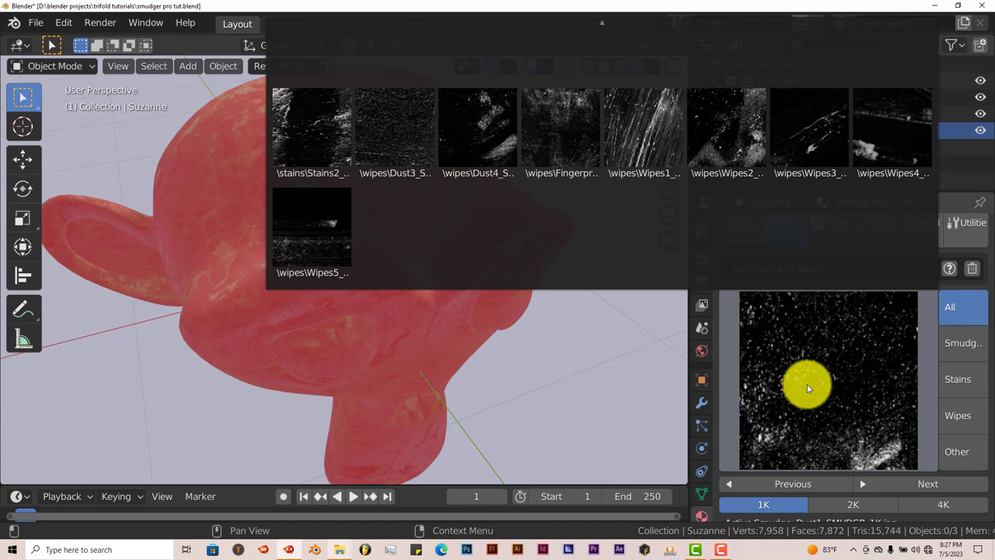
{"action": "left_click", "coordinate": [807, 384]}
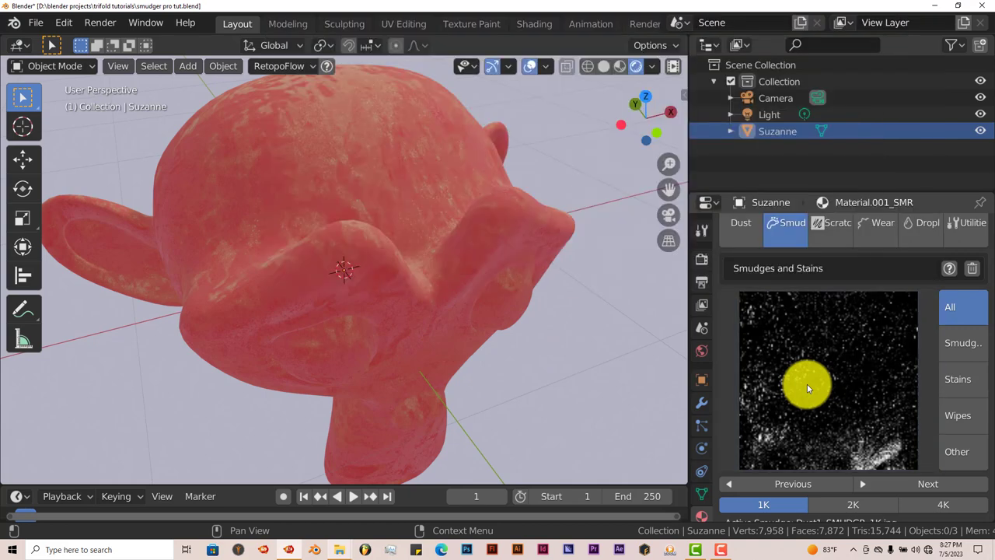
{"action": "left_click", "coordinate": [960, 361]}
{"action": "left_click", "coordinate": [961, 380]}
{"action": "left_click", "coordinate": [962, 413]}
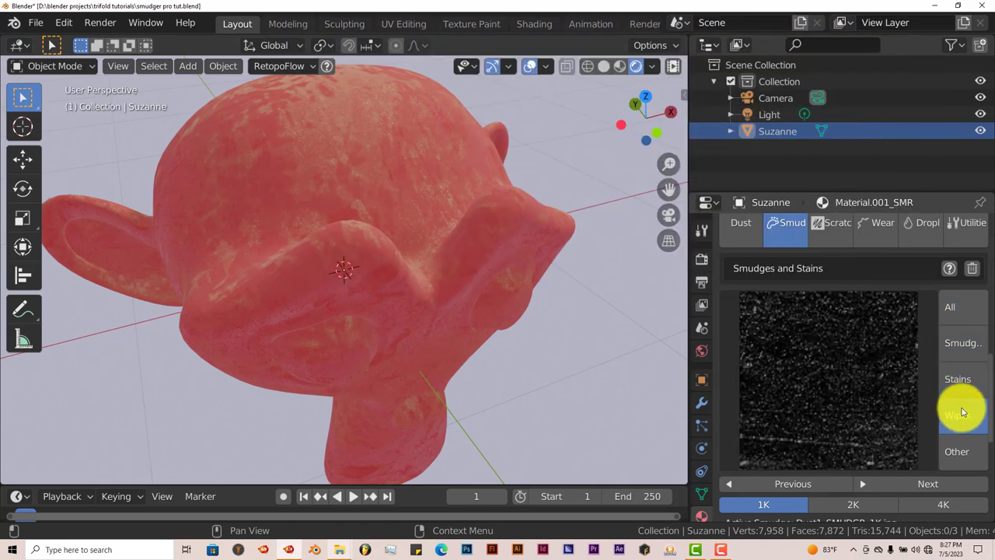
{"action": "left_click", "coordinate": [958, 449]}
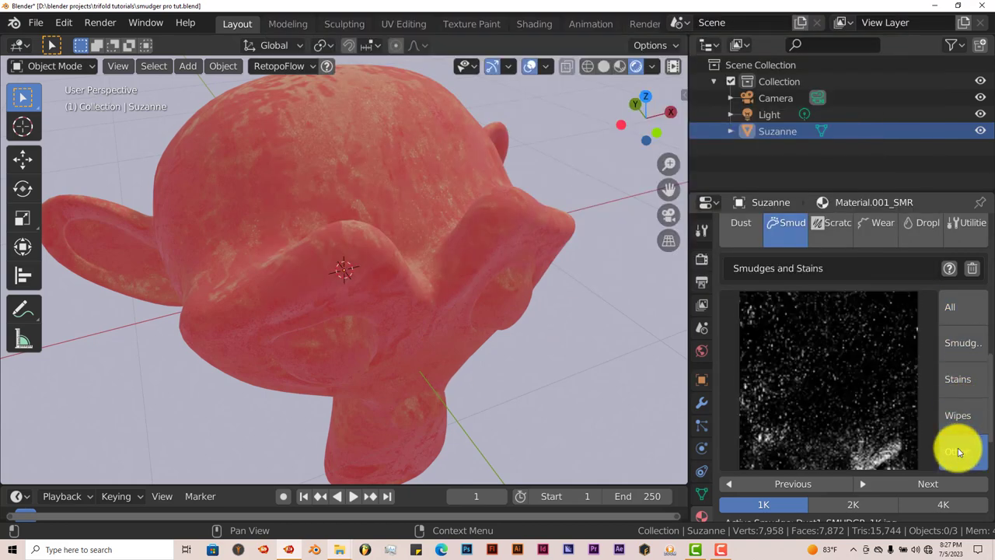
{"action": "left_click", "coordinate": [955, 378]}
{"action": "scroll", "coordinate": [850, 393], "scroll_direction": "down", "scroll_amount": 2}
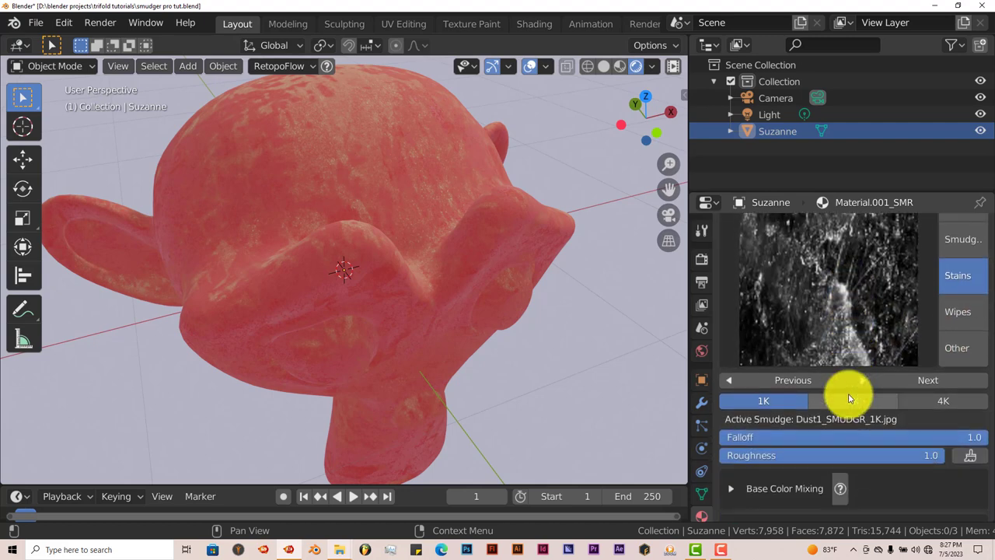
{"action": "scroll", "coordinate": [850, 398], "scroll_direction": "up", "scroll_amount": 2}
{"action": "scroll", "coordinate": [850, 398], "scroll_direction": "down", "scroll_amount": 3}
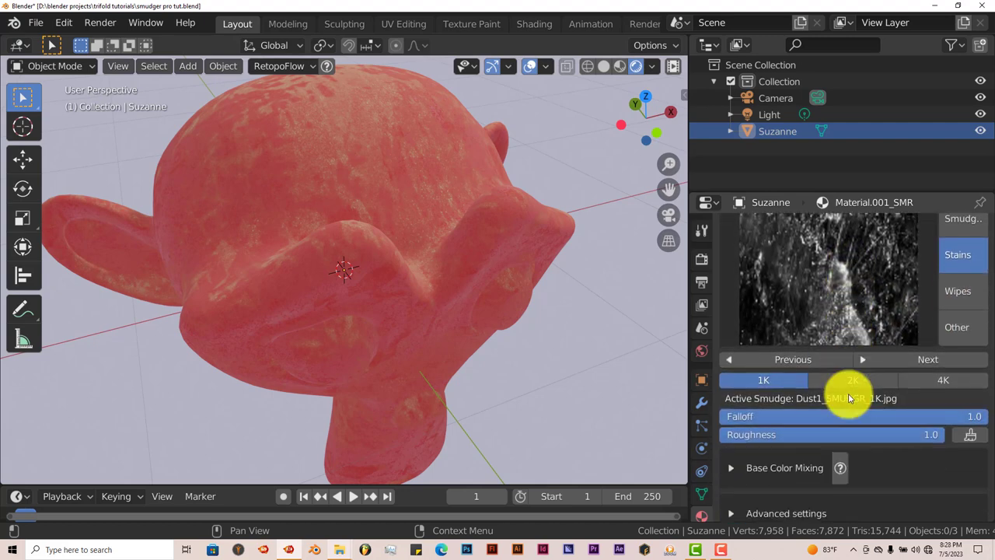
{"action": "scroll", "coordinate": [850, 398], "scroll_direction": "up", "scroll_amount": 3}
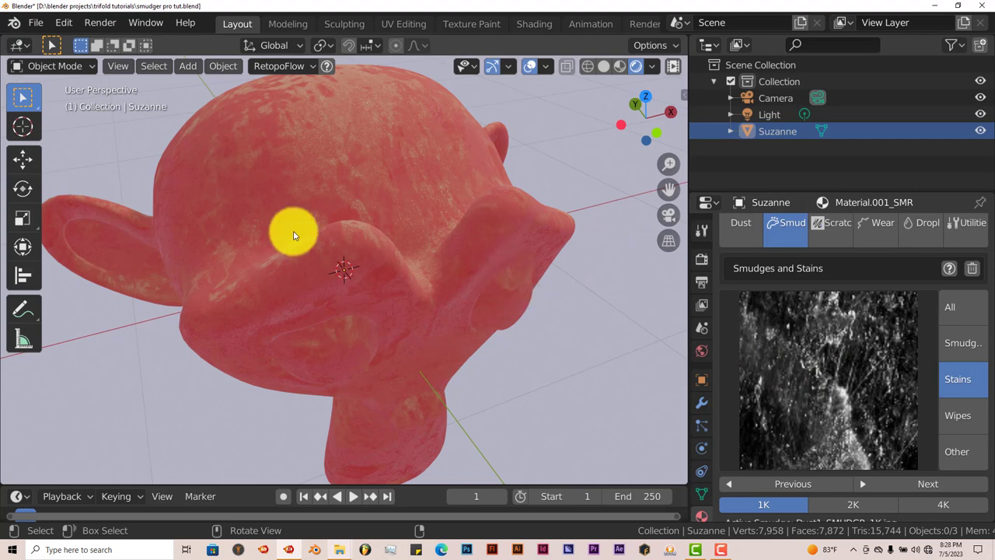
{"action": "scroll", "coordinate": [799, 424], "scroll_direction": "down", "scroll_amount": 4}
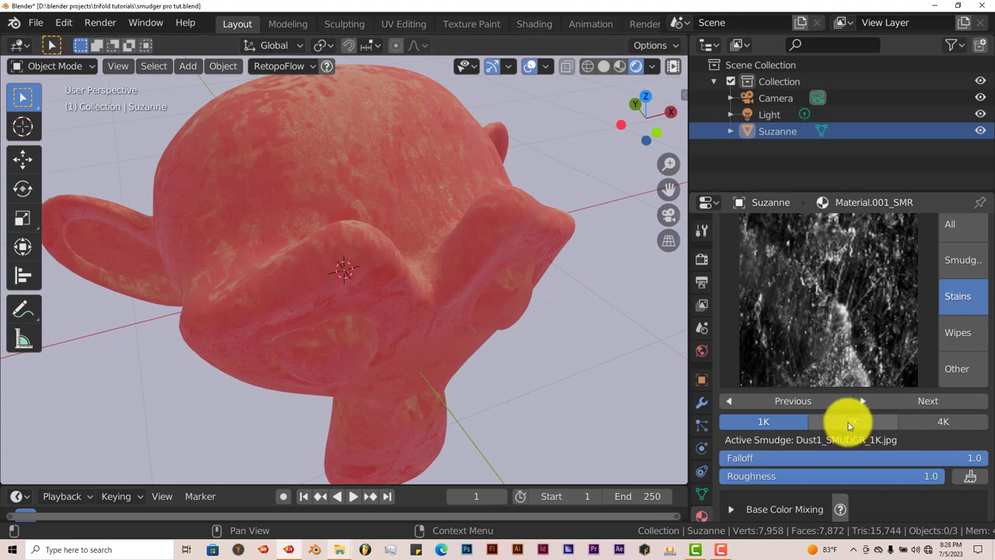
Step: Expand Base Color Mixing and set the mixing colour to blue
{"action": "scroll", "coordinate": [848, 422], "scroll_direction": "down", "scroll_amount": 4}
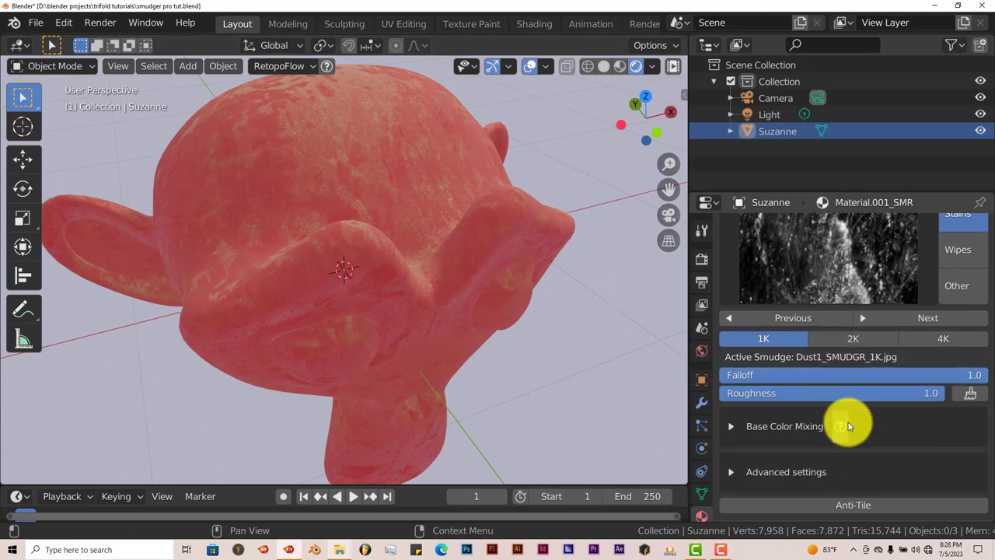
{"action": "left_click", "coordinate": [729, 383]}
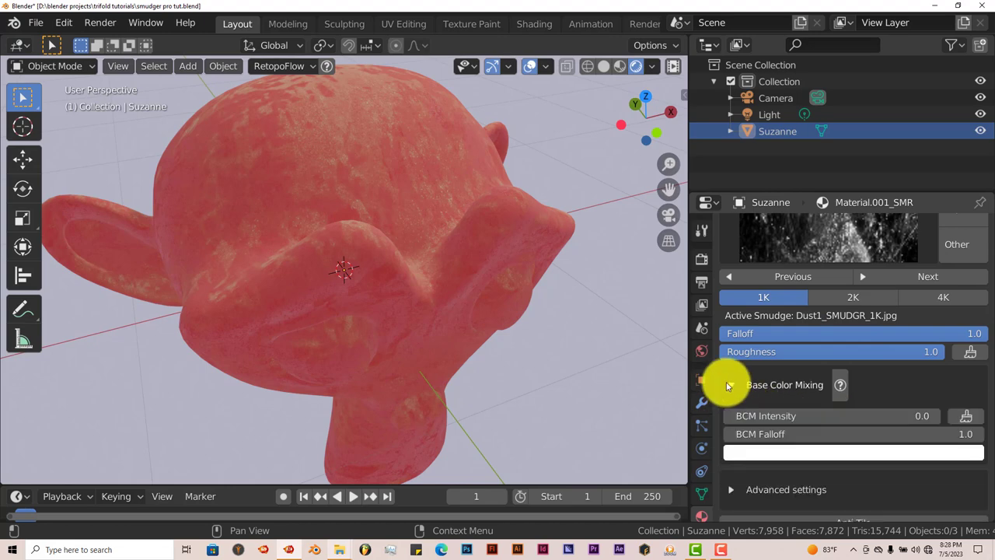
{"action": "left_click", "coordinate": [814, 458]}
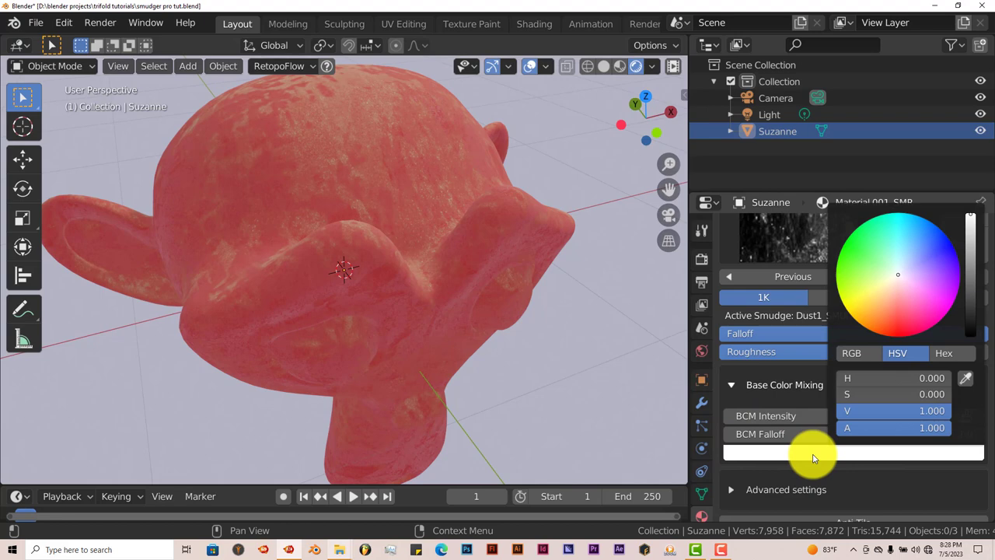
{"action": "left_click", "coordinate": [930, 247]}
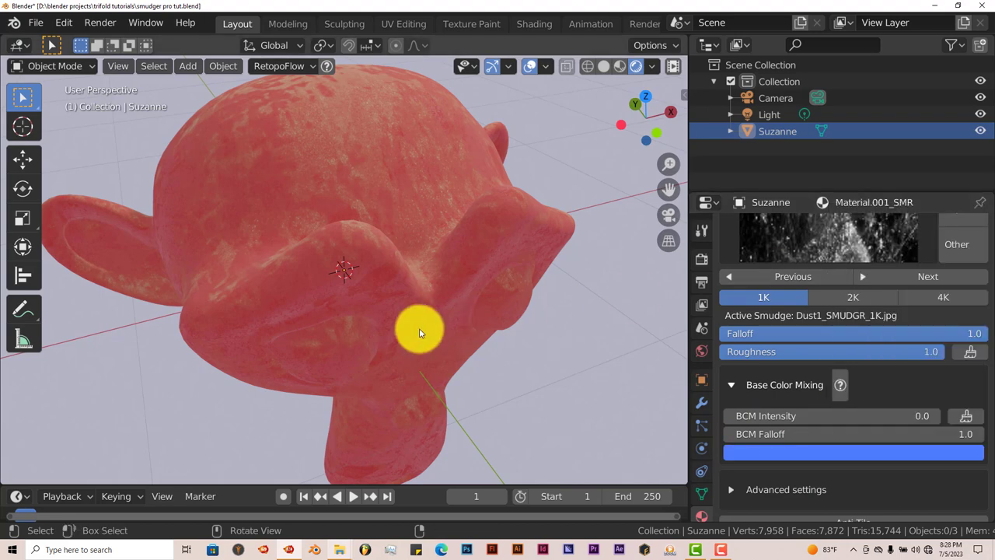
{"action": "middle_click_drag", "start_coordinate": [432, 315], "coordinate": [835, 253]}
{"action": "scroll", "coordinate": [834, 253], "scroll_direction": "up", "scroll_amount": 4}
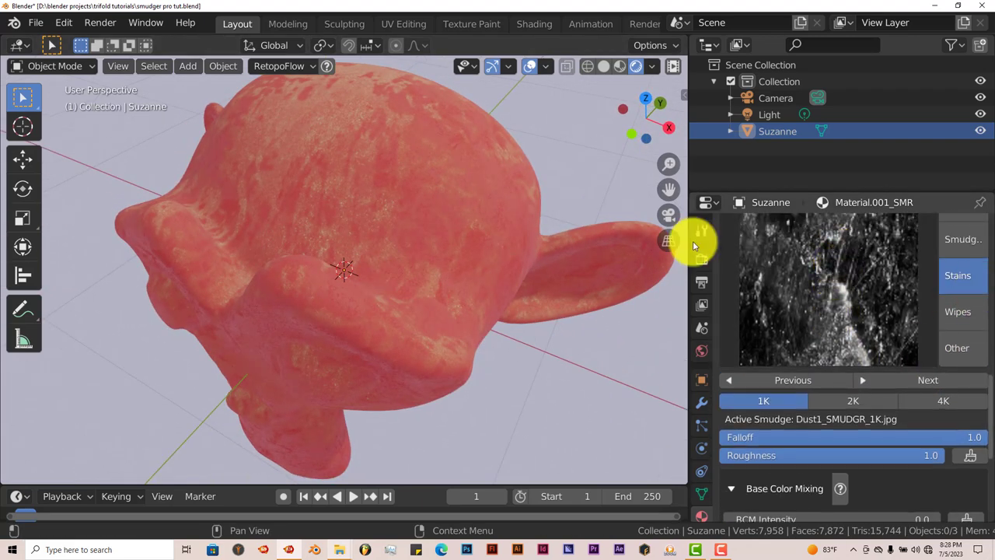
{"action": "scroll", "coordinate": [842, 310], "scroll_direction": "down", "scroll_amount": 2}
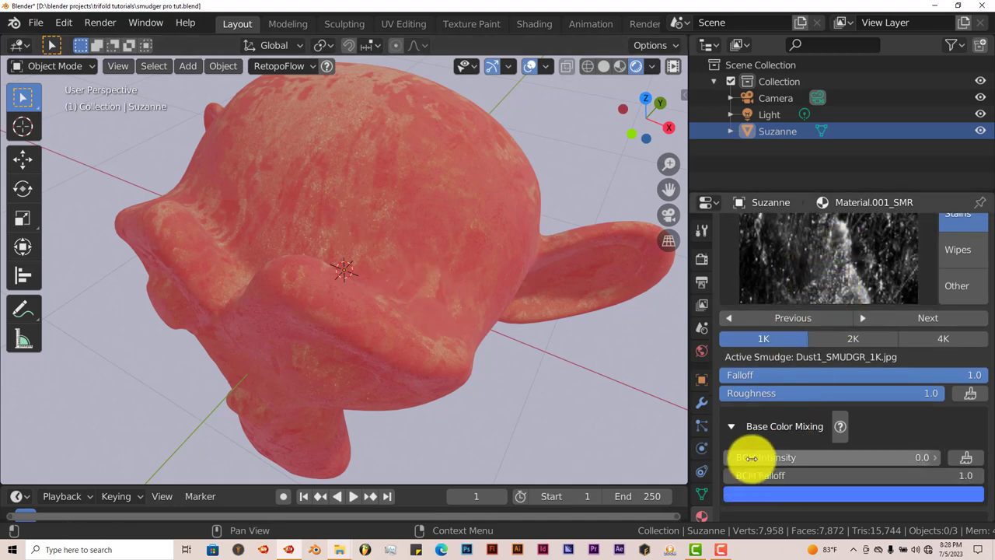
Step: Set the BCM Intensity to 0.8 for bluish-purple blotches on Suzanne
{"action": "mouse_move", "coordinate": [822, 459]}
{"action": "left_mouse_down"}
{"action": "mouse_move", "coordinate": [789, 460]}
{"action": "mouse_move", "coordinate": [812, 464]}
{"action": "mouse_move", "coordinate": [796, 467]}
{"action": "left_mouse_up"}
{"action": "middle_click_drag", "start_coordinate": [381, 285], "coordinate": [354, 233]}
{"action": "scroll", "coordinate": [828, 420], "scroll_direction": "down", "scroll_amount": 1}
{"action": "scroll", "coordinate": [829, 422], "scroll_direction": "down", "scroll_amount": 1}
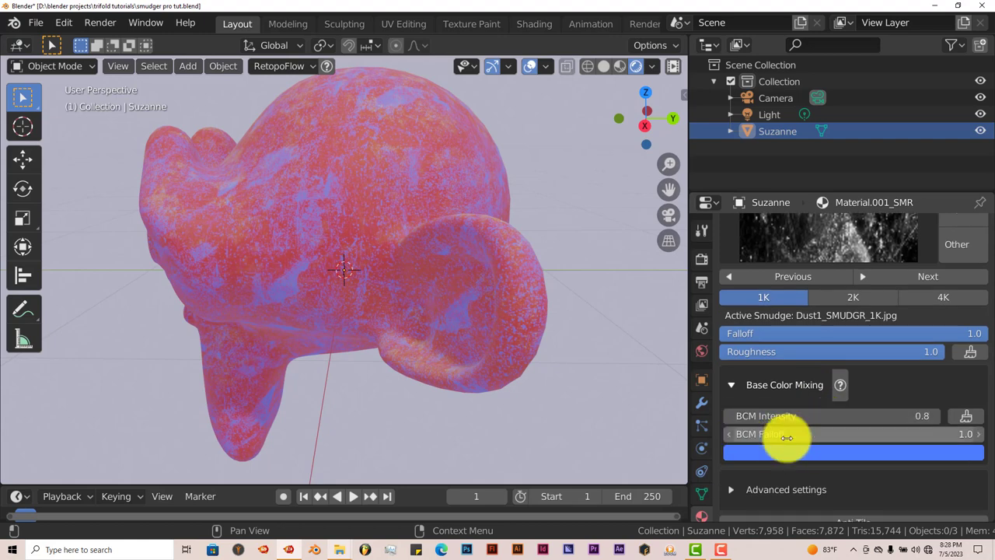
{"action": "scroll", "coordinate": [818, 426], "scroll_direction": "down", "scroll_amount": 1}
{"action": "scroll", "coordinate": [806, 455], "scroll_direction": "down", "scroll_amount": 1}
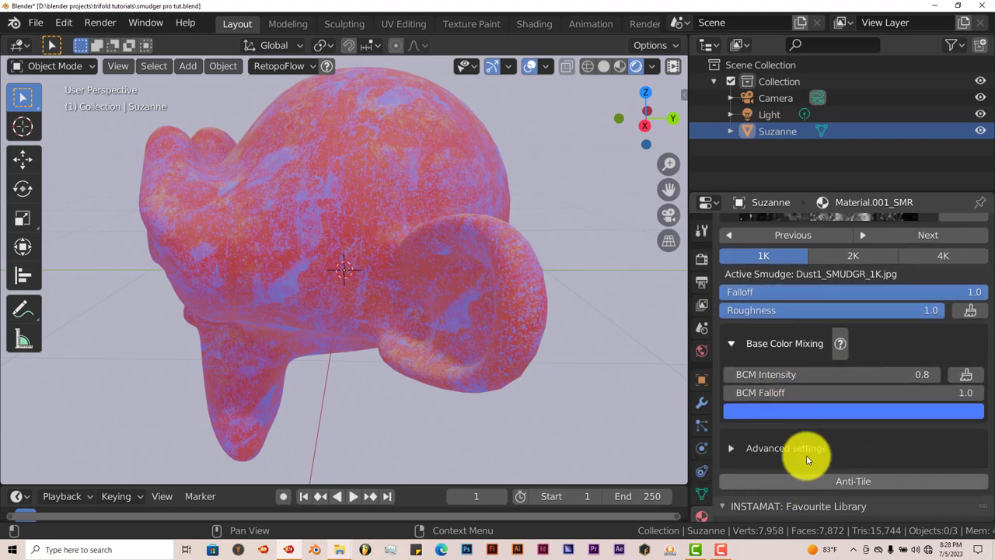
{"action": "scroll", "coordinate": [806, 455], "scroll_direction": "up", "scroll_amount": 9}
Step: Show the Wear & Tear settings with cavity and edge wear options, and orbit around Suzanne to inspect her
{"action": "scroll", "coordinate": [806, 455], "scroll_direction": "up", "scroll_amount": 3}
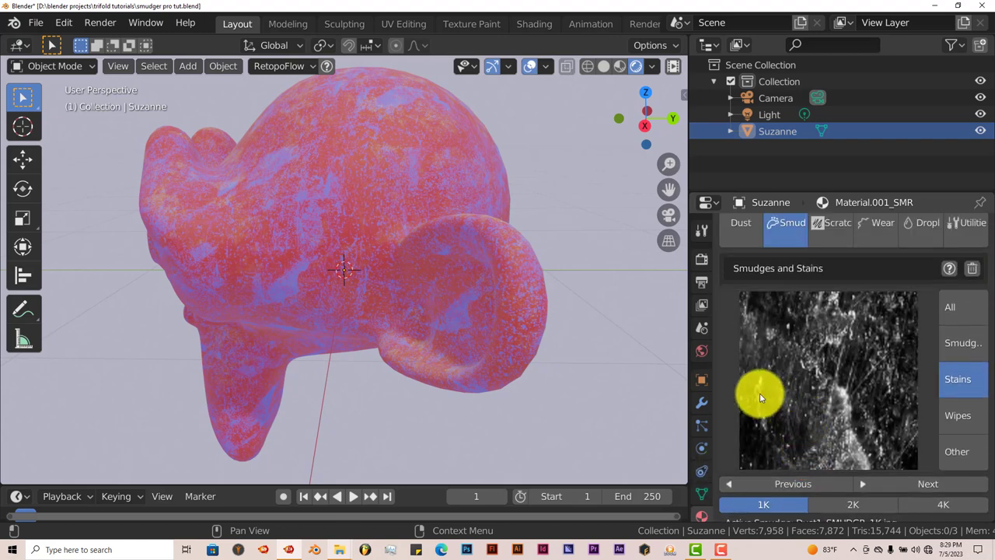
{"action": "scroll", "coordinate": [817, 357], "scroll_direction": "up", "scroll_amount": 2}
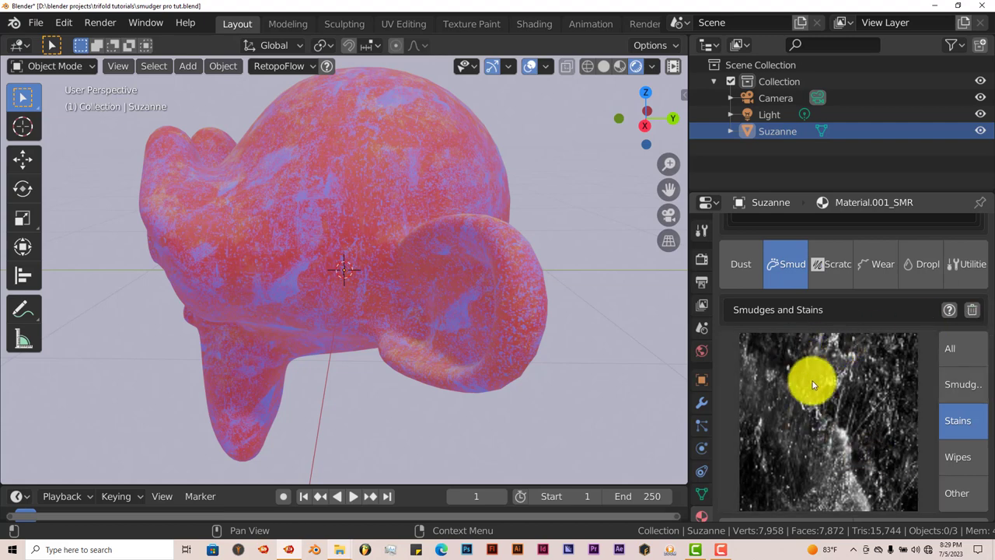
{"action": "left_click", "coordinate": [889, 264]}
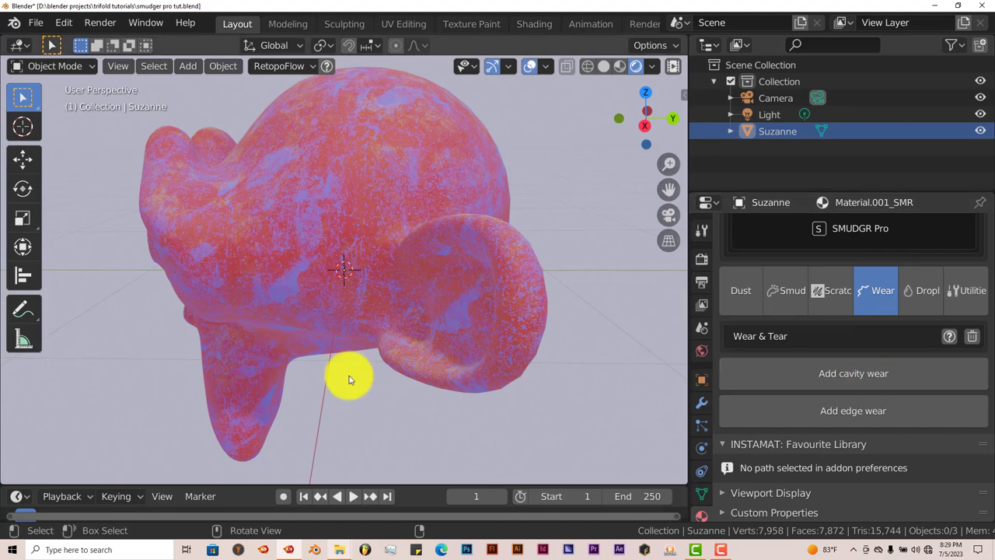
{"action": "middle_click_drag", "start_coordinate": [331, 347], "coordinate": [428, 334]}
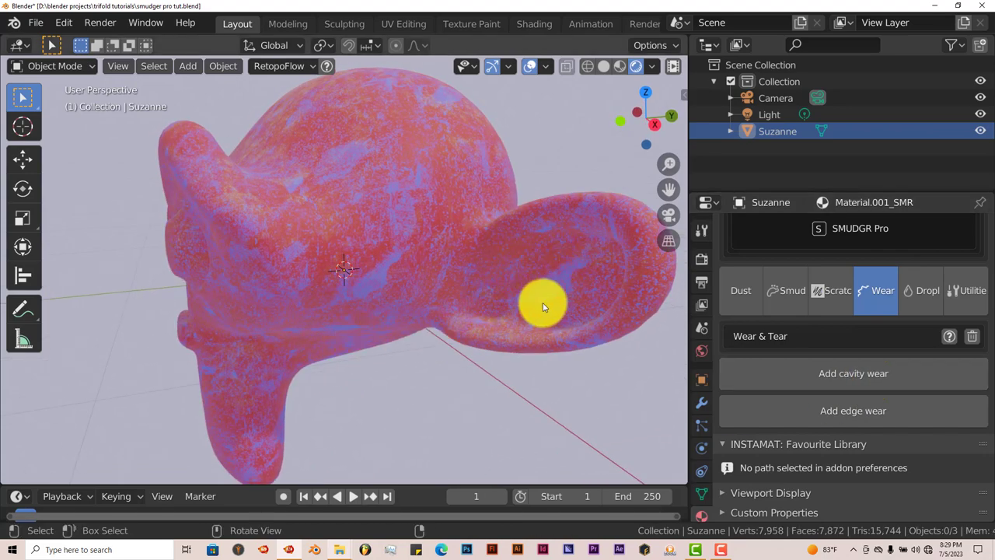
{"action": "middle_click_drag", "start_coordinate": [265, 298], "coordinate": [313, 296]}
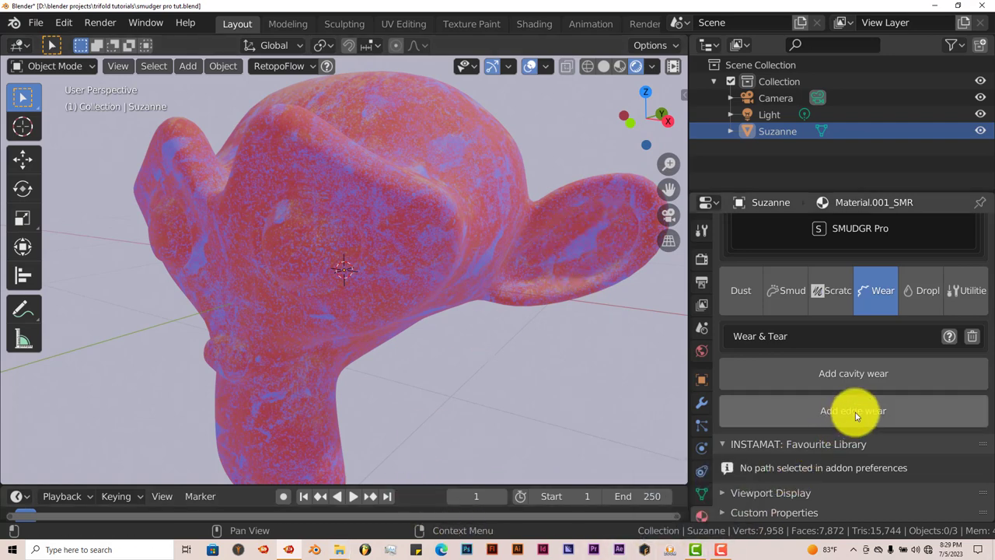
{"action": "middle_click_drag", "start_coordinate": [457, 317], "coordinate": [245, 220]}
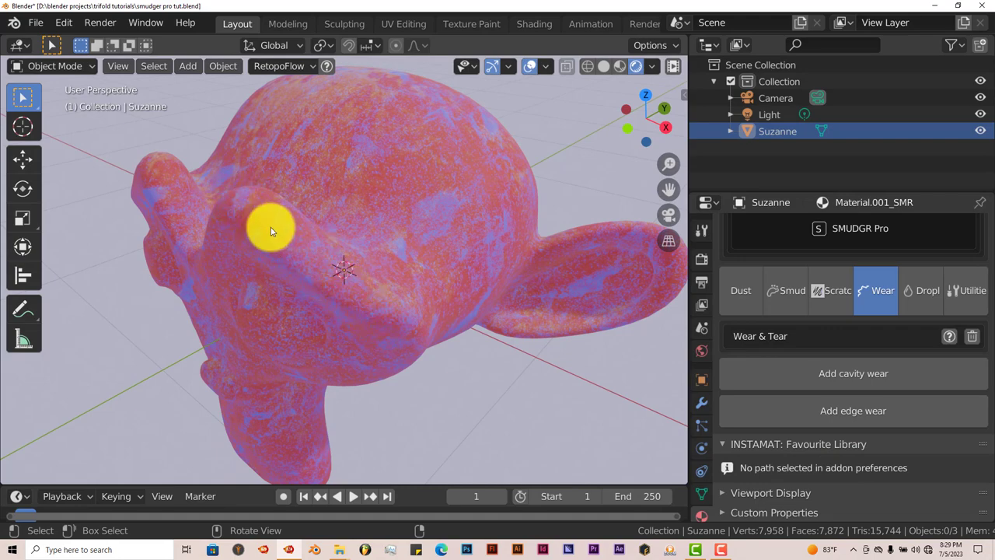
{"action": "mouse_move", "coordinate": [271, 227]}
{"action": "middle_mouse_down"}
{"action": "mouse_move", "coordinate": [283, 211]}
{"action": "mouse_move", "coordinate": [269, 218]}
{"action": "middle_mouse_up"}
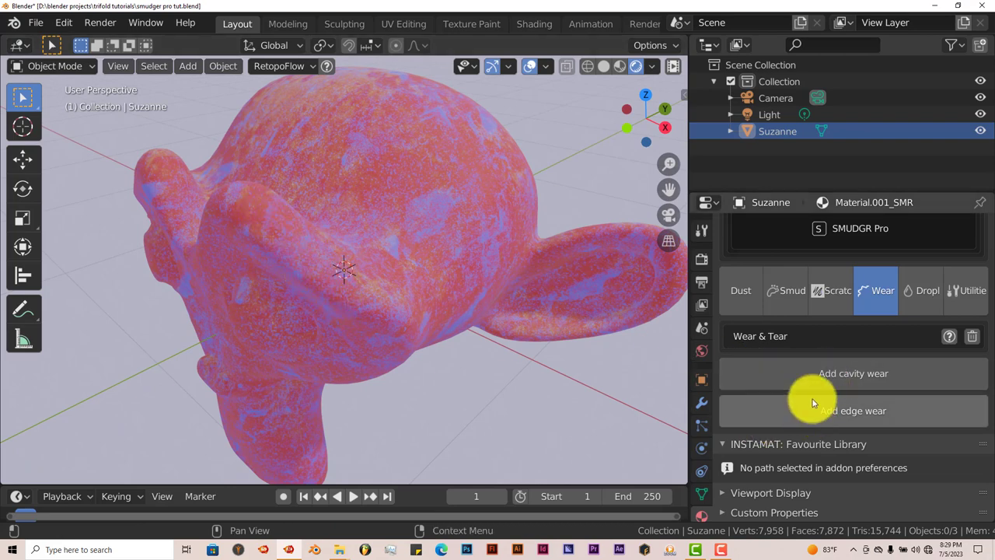
{"action": "middle_click_drag", "start_coordinate": [378, 321], "coordinate": [352, 286]}
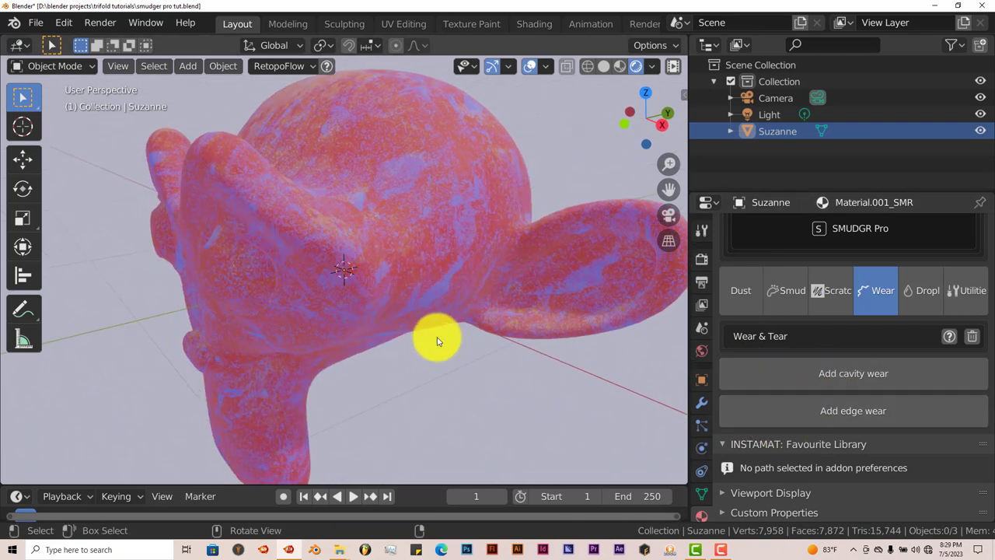
Step: Add water droplets to Suzanne's material at the default 0.50 strength
{"action": "left_click", "coordinate": [920, 292]}
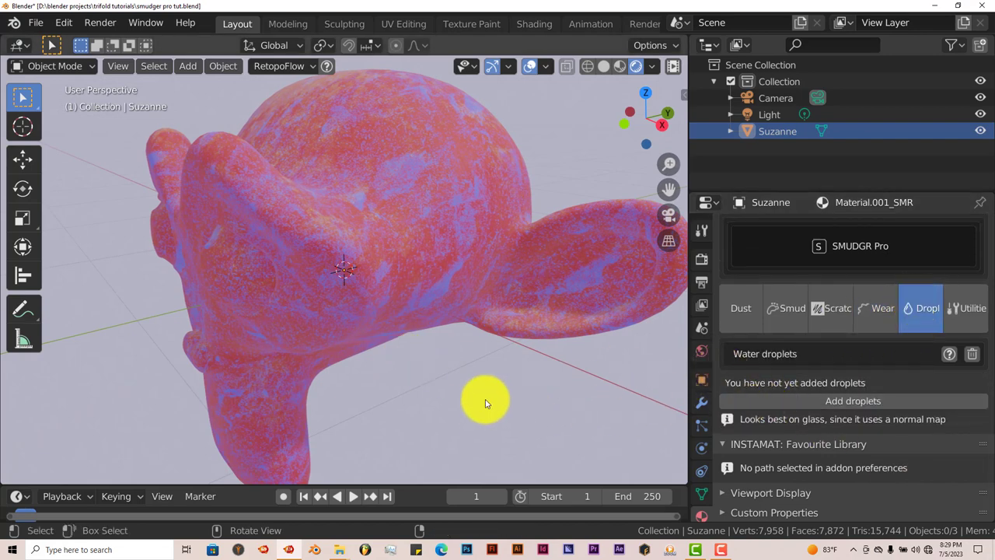
{"action": "middle_click_drag", "start_coordinate": [485, 343], "coordinate": [408, 328]}
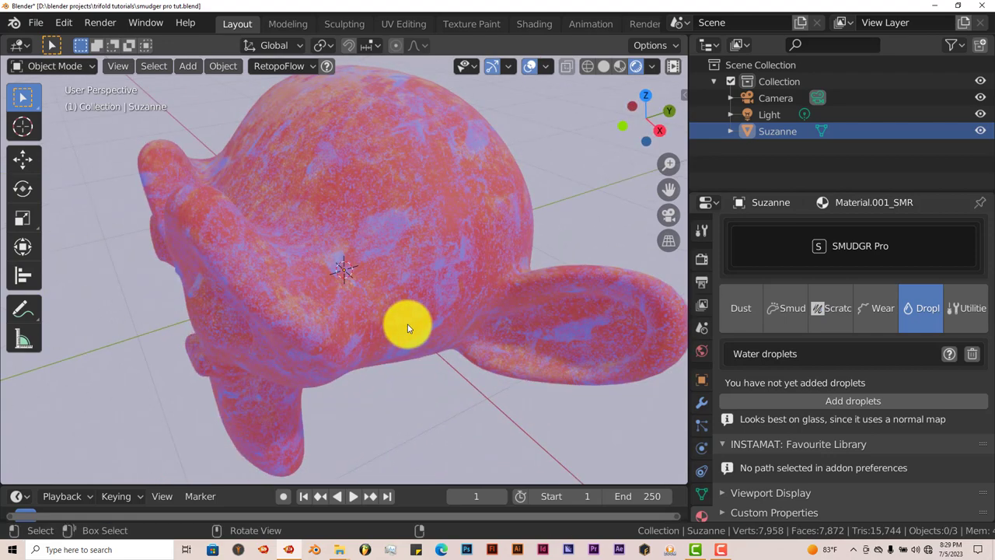
{"action": "left_click", "coordinate": [872, 401]}
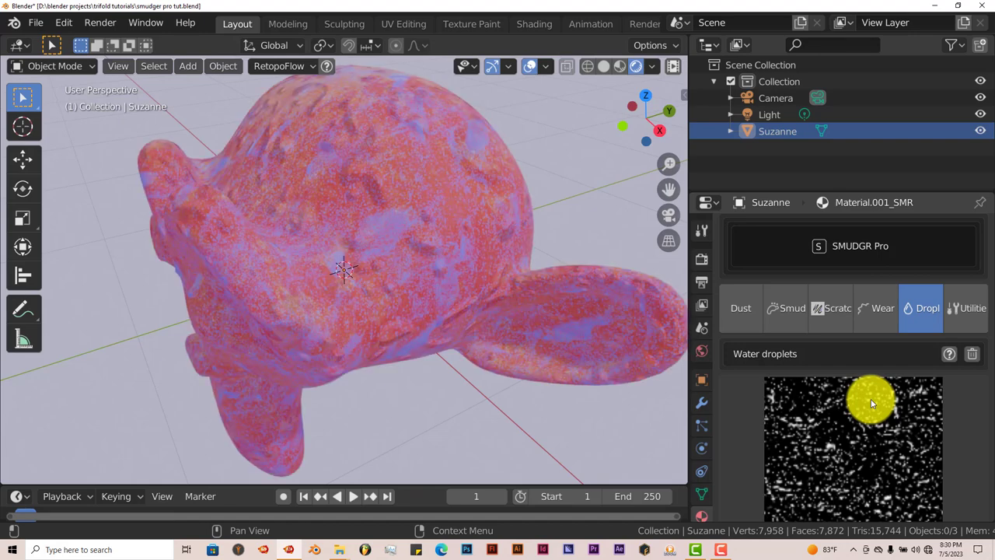
{"action": "middle_click_drag", "start_coordinate": [503, 266], "coordinate": [391, 213]}
Step: Raise the Droplet scale to 3.210 for fine bumpy beads
{"action": "scroll", "coordinate": [795, 403], "scroll_direction": "down", "scroll_amount": 4}
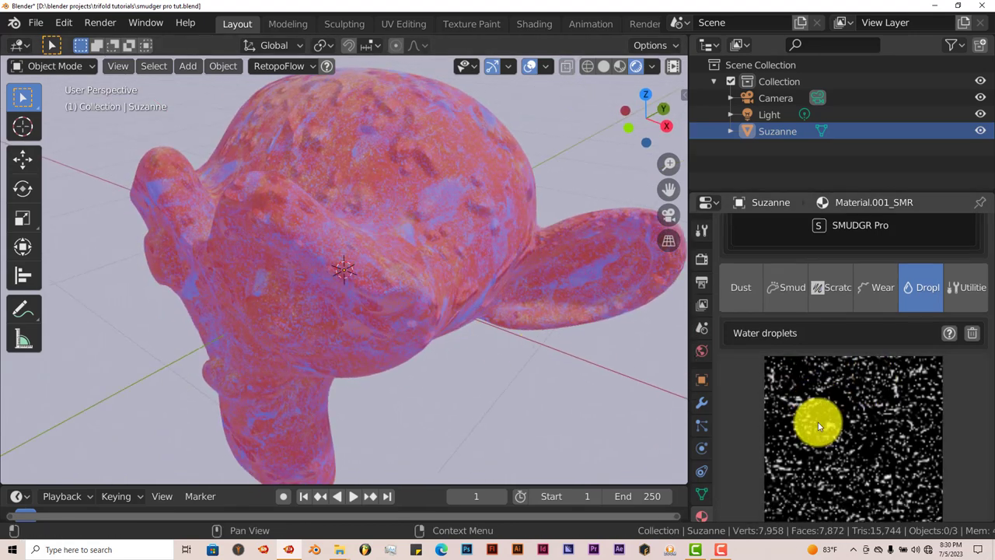
{"action": "scroll", "coordinate": [819, 426], "scroll_direction": "down", "scroll_amount": 3}
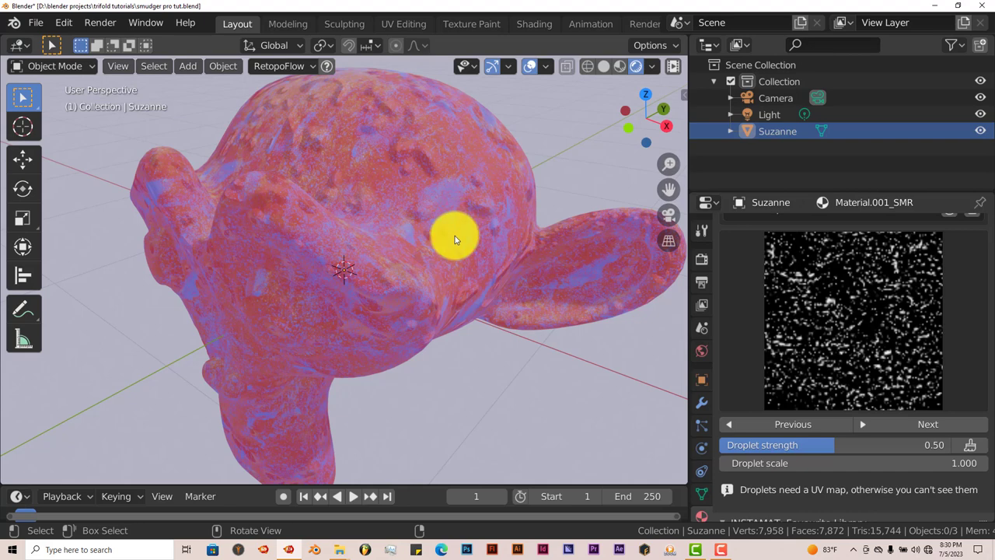
{"action": "left_click_drag", "start_coordinate": [794, 469], "coordinate": [916, 471]}
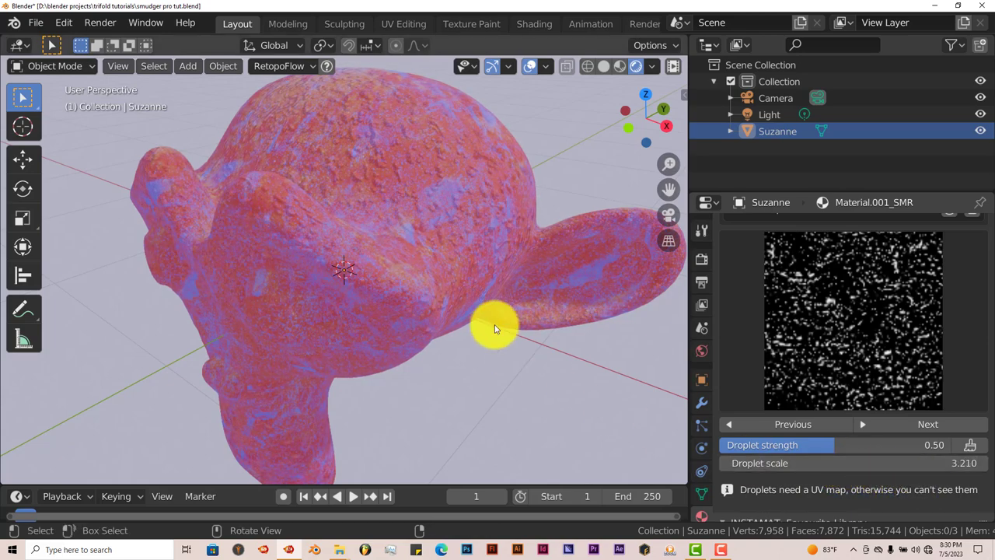
{"action": "middle_click_drag", "start_coordinate": [493, 329], "coordinate": [386, 222]}
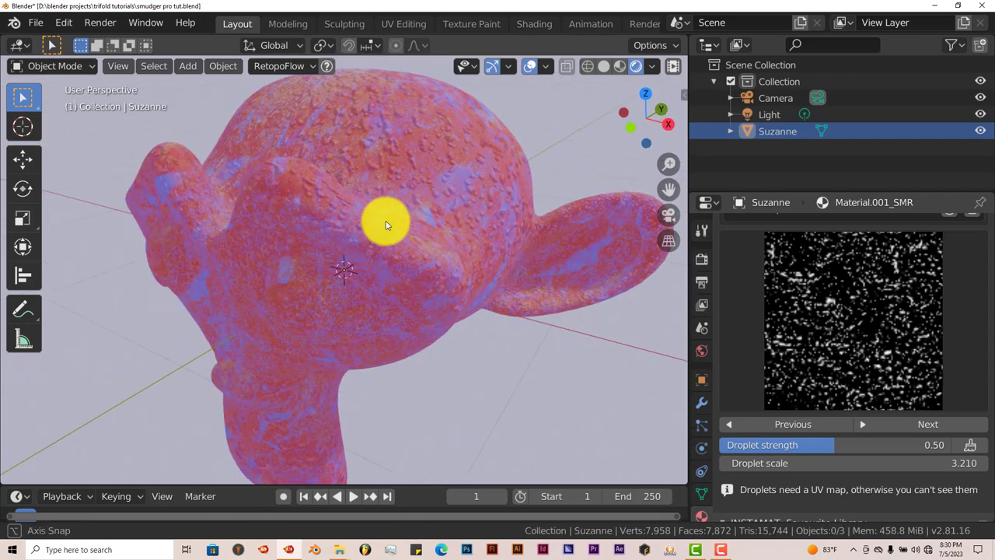
{"action": "left_click", "coordinate": [852, 337]}
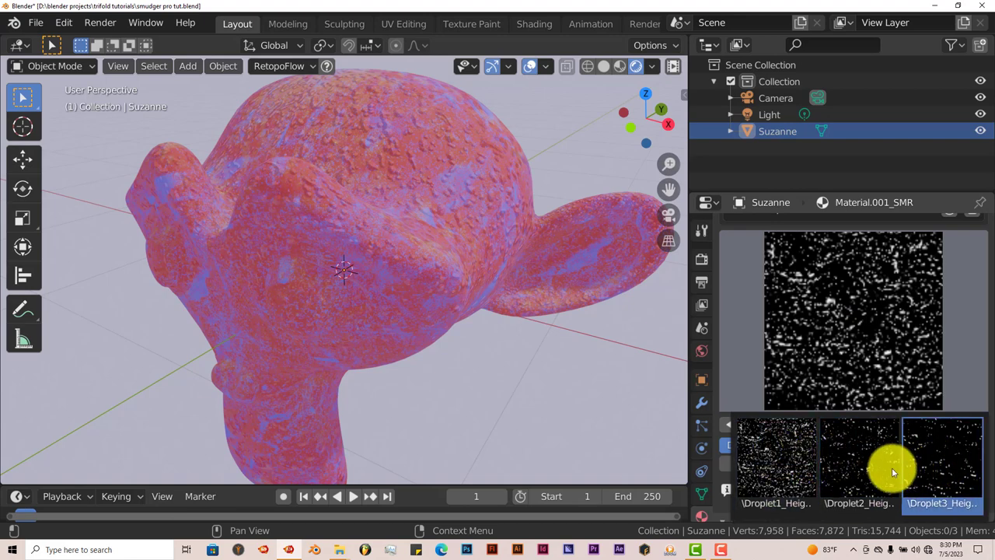
{"action": "left_click", "coordinate": [560, 396]}
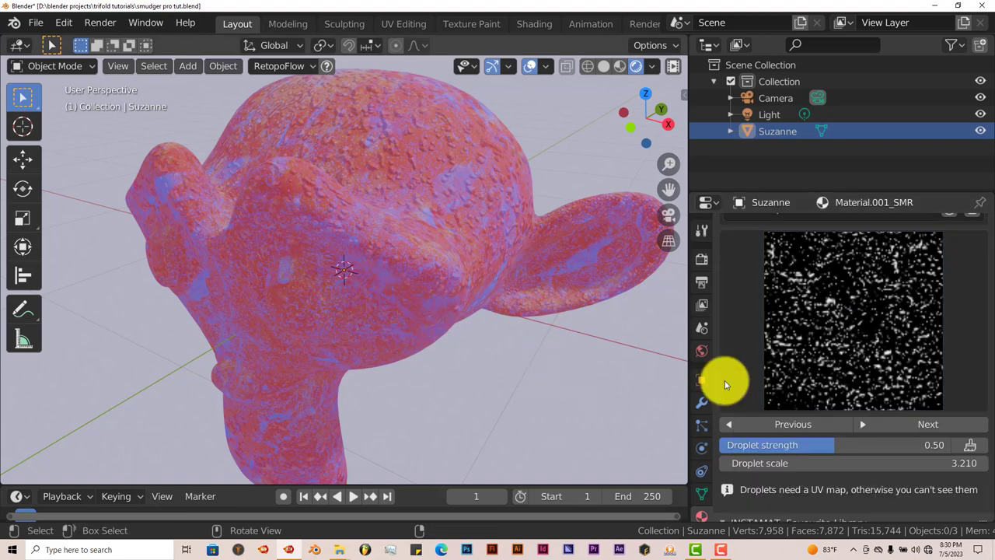
{"action": "scroll", "coordinate": [805, 405], "scroll_direction": "down", "scroll_amount": 2}
{"action": "scroll", "coordinate": [805, 411], "scroll_direction": "up", "scroll_amount": 6}
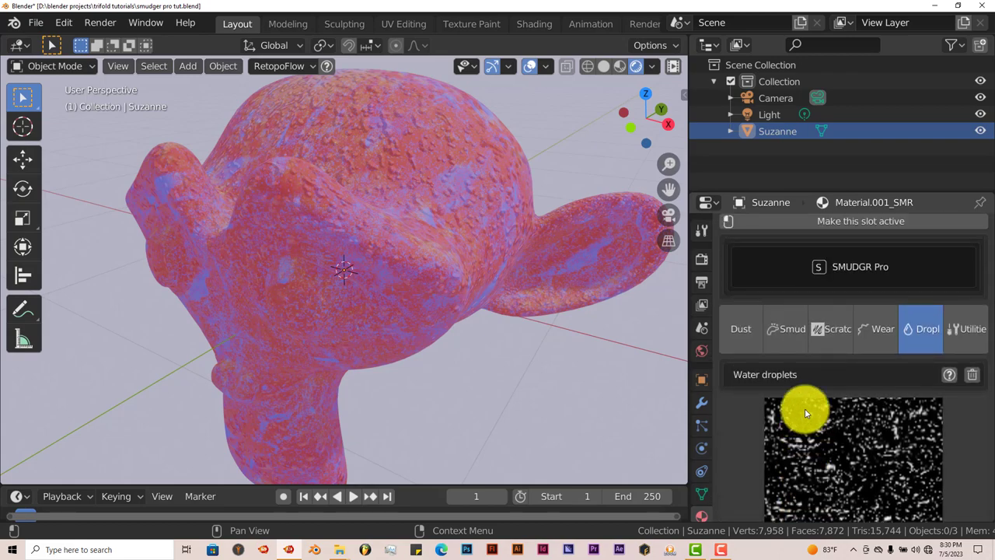
{"action": "scroll", "coordinate": [805, 408], "scroll_direction": "up", "scroll_amount": 2}
{"action": "middle_click_drag", "start_coordinate": [551, 366], "coordinate": [503, 342]}
{"action": "middle_click_drag", "start_coordinate": [510, 359], "coordinate": [390, 387]}
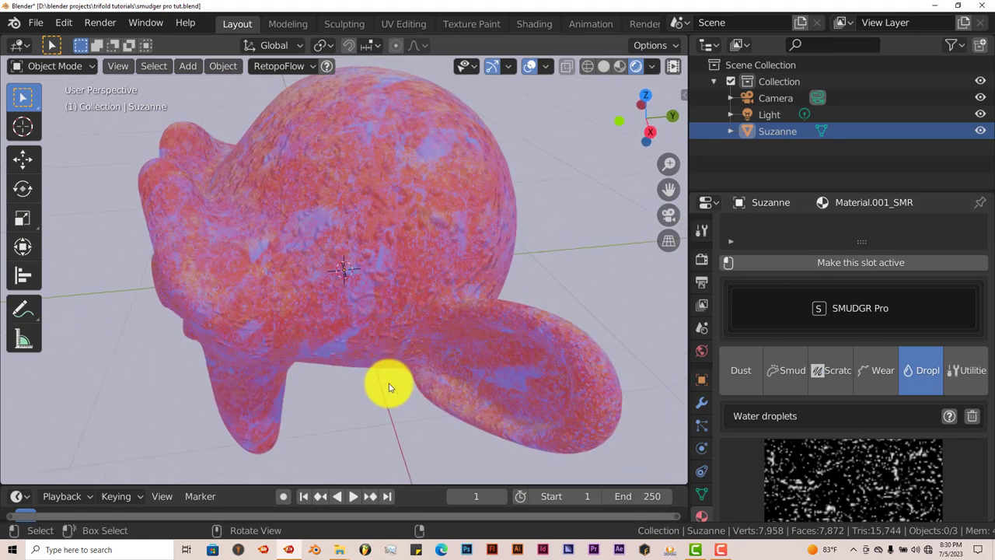